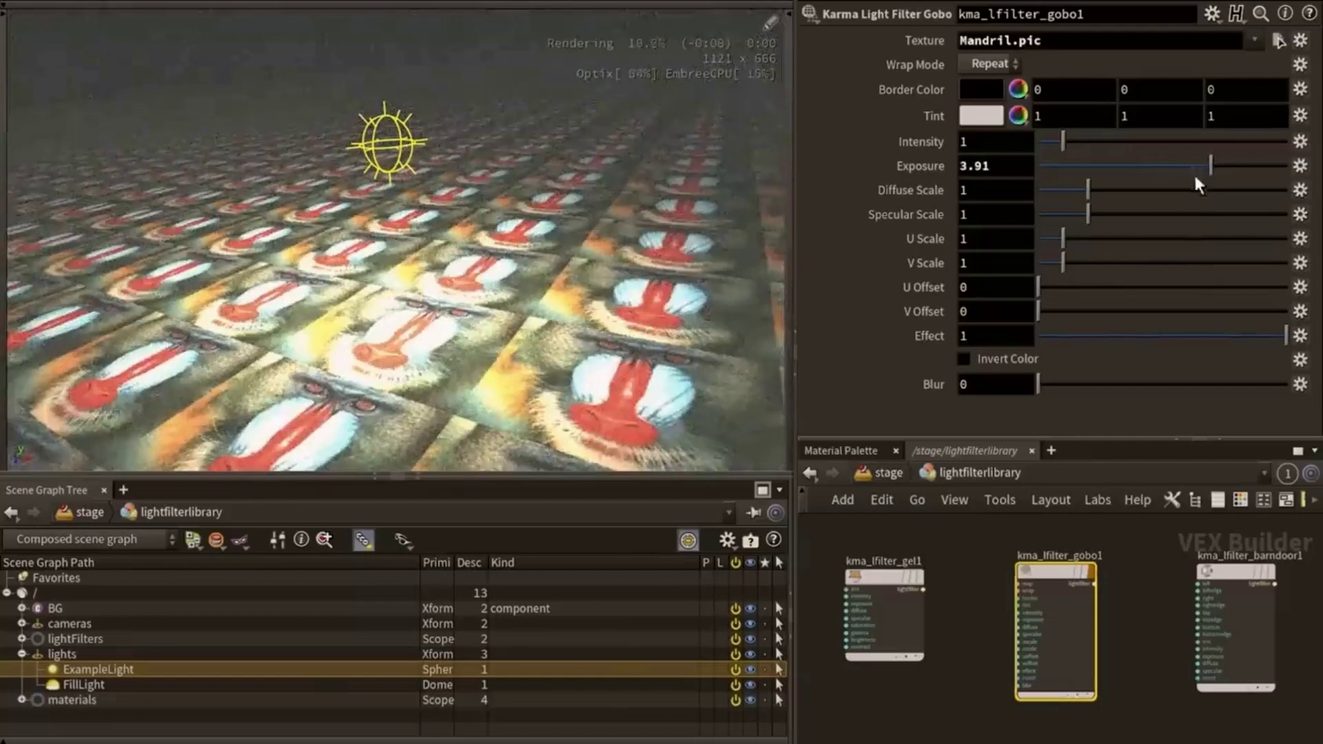
Increase the Blur of the gobo light filter that projects Mandril.pic.
{"action": "left_click_drag", "start_coordinate": [1047, 382], "coordinate": [1197, 389]}
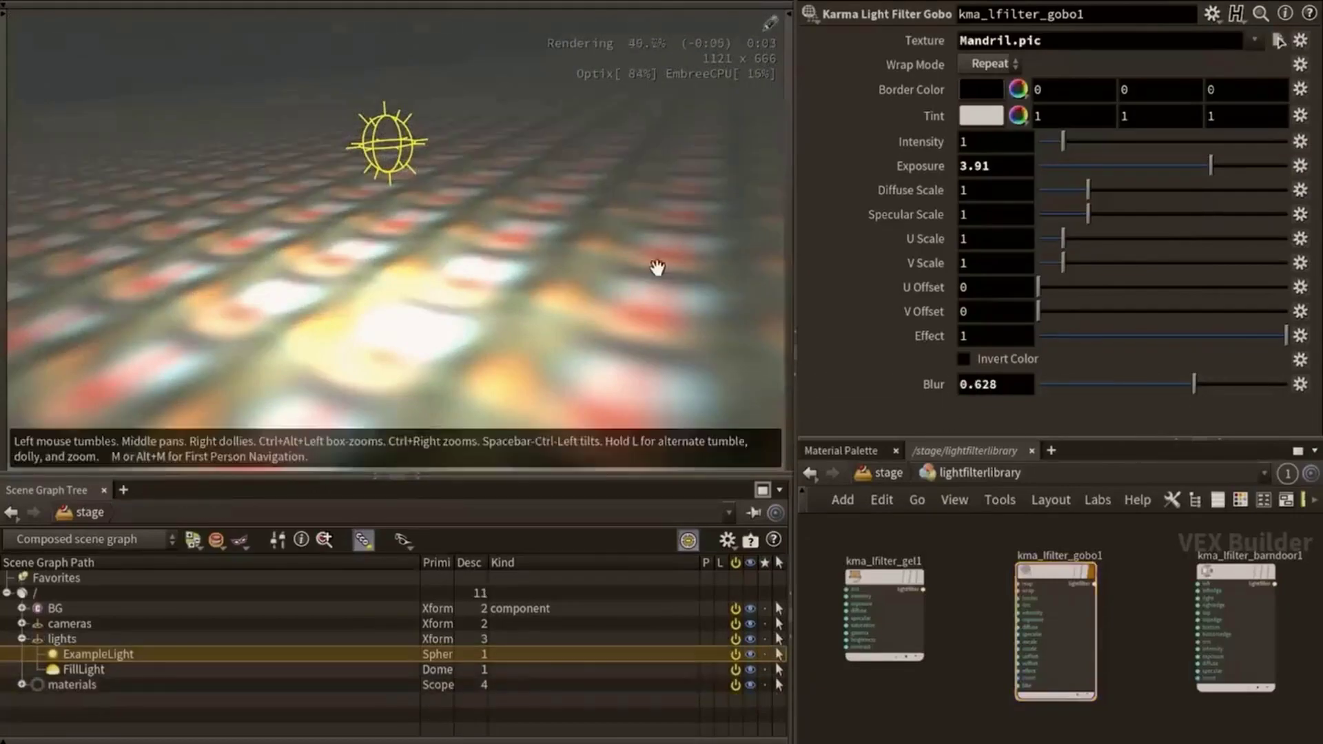
{"action": "key", "text": "Return"}
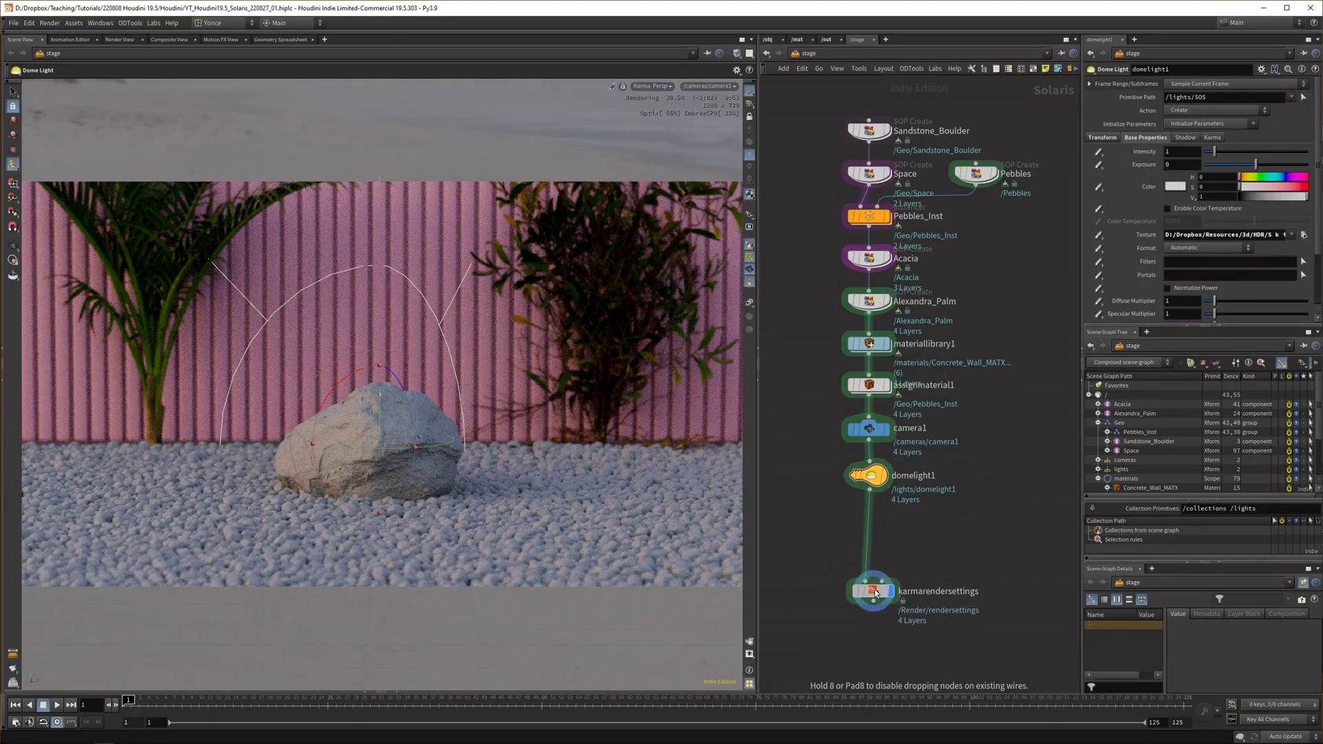
Insert a point light node between domelight1 and karmarendersettings in the stage network.
{"action": "left_click_drag", "start_coordinate": [874, 597], "coordinate": [870, 617]}
{"action": "middle_click_drag", "start_coordinate": [870, 617], "coordinate": [879, 498]}
{"action": "key", "text": "Tab"}
{"action": "type", "text": "point"}
{"action": "left_click", "coordinate": [972, 429]}
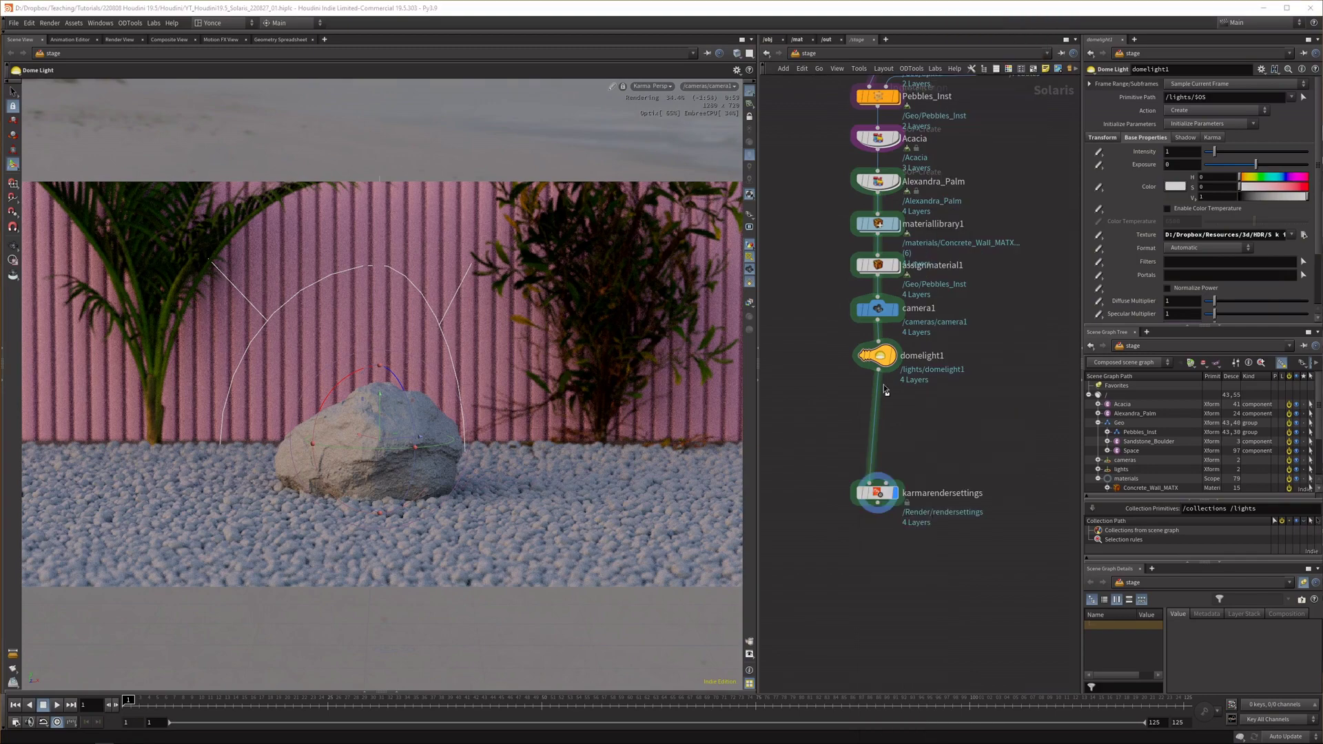
{"action": "left_click", "coordinate": [885, 390]}
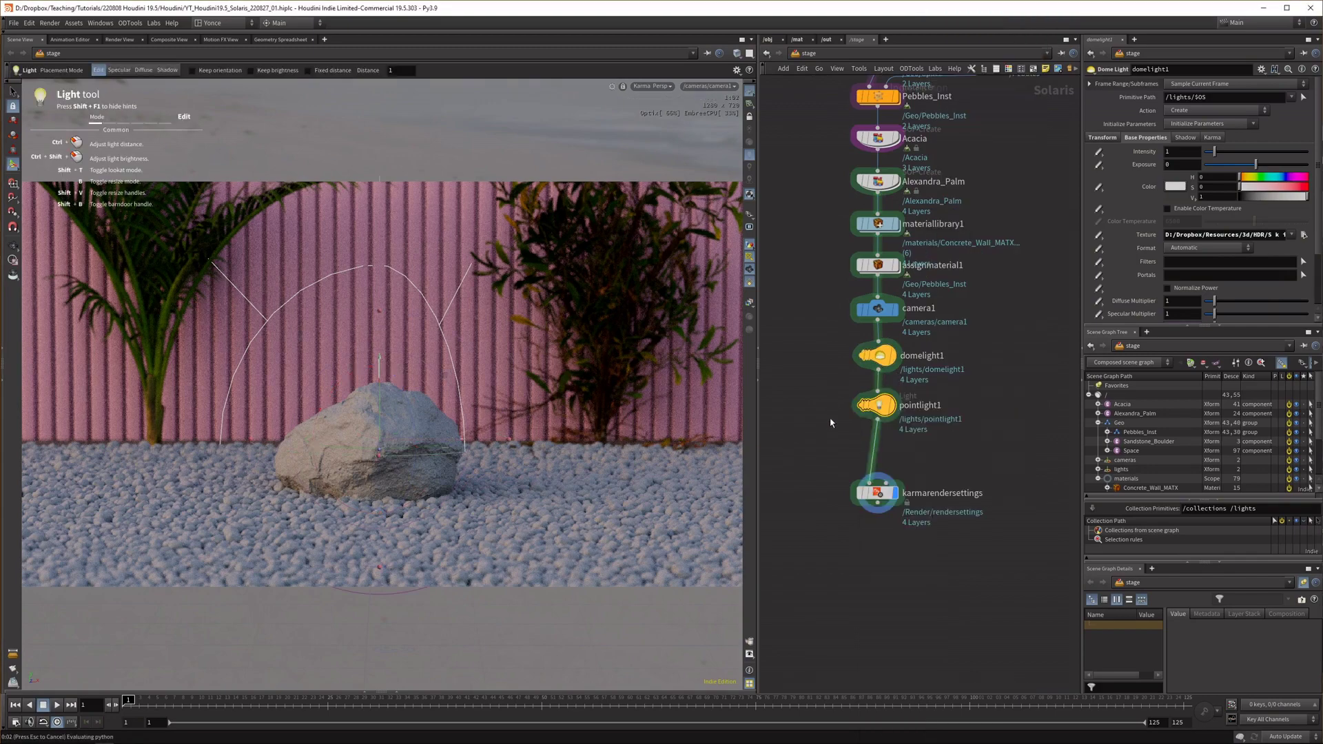
Move the new point light from the boulder toward the palm beside it.
{"action": "middle_click_drag", "start_coordinate": [832, 390], "coordinate": [834, 363]}
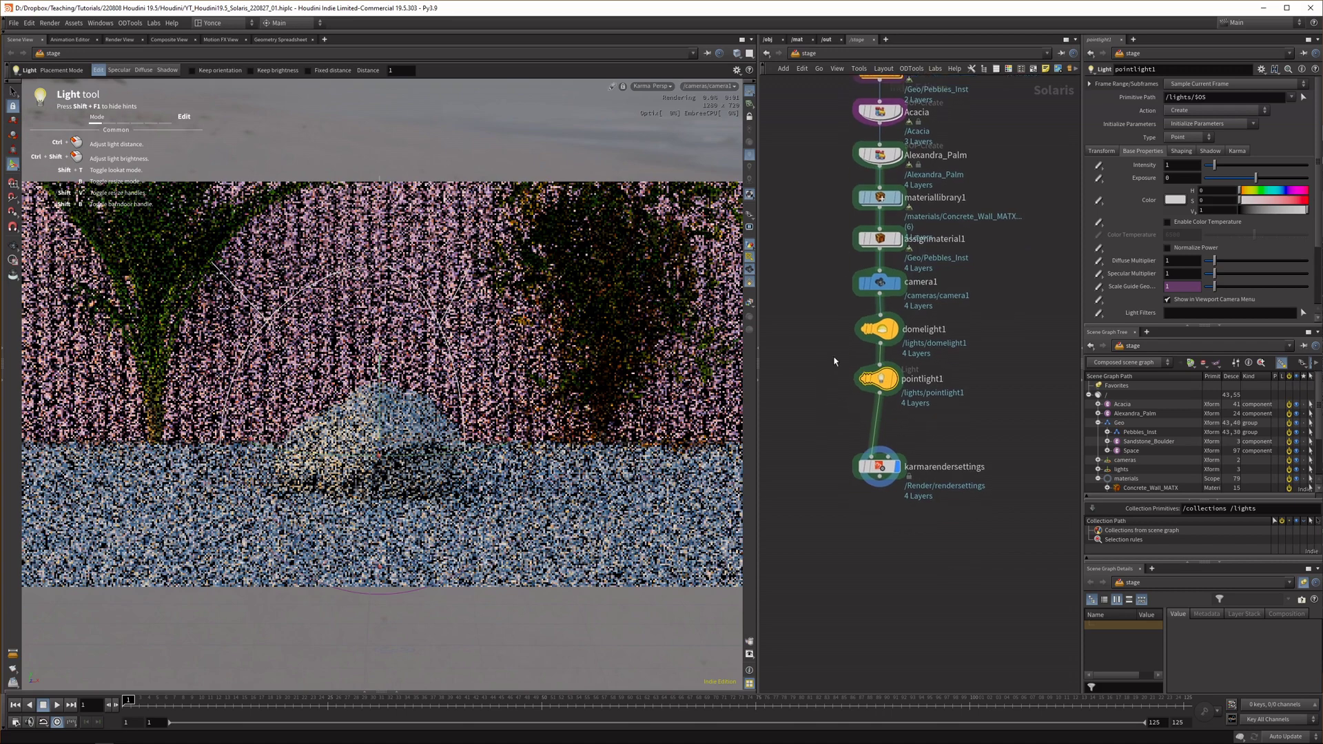
{"action": "scroll", "coordinate": [834, 361], "scroll_direction": "down", "scroll_amount": 2}
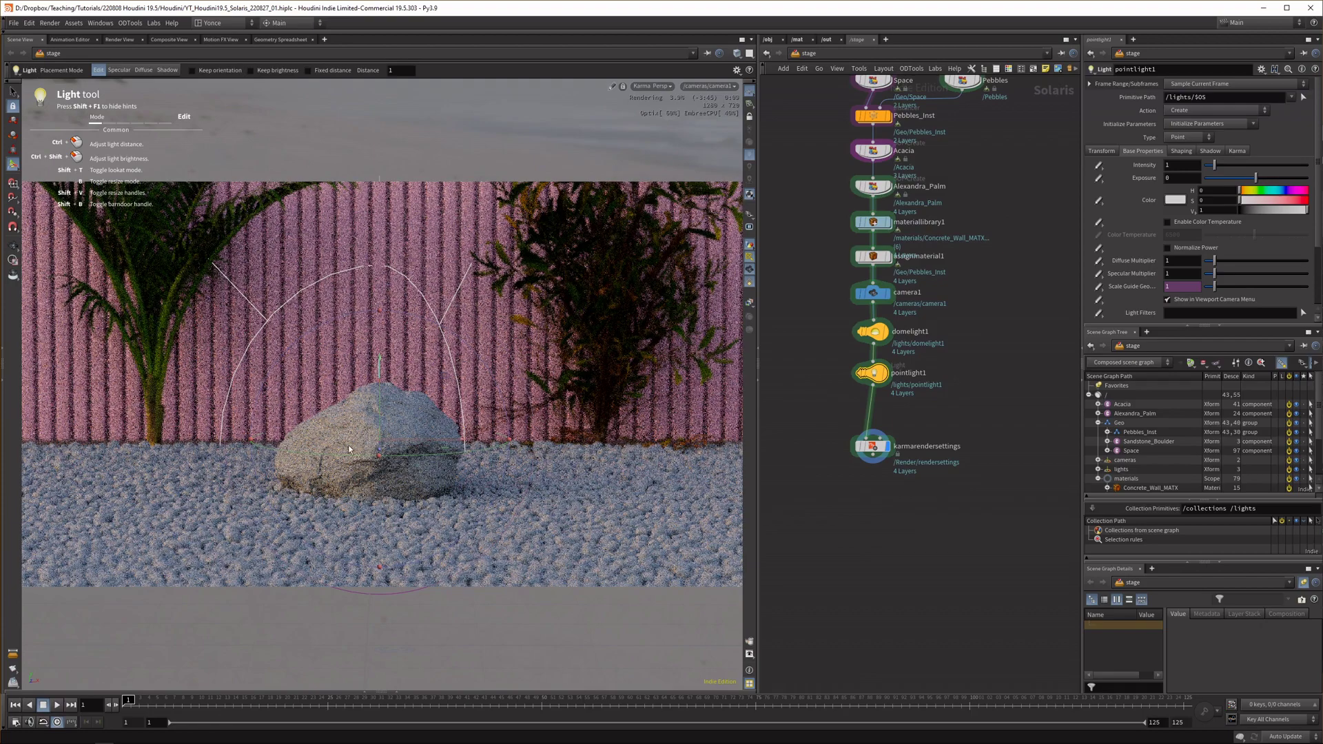
{"action": "left_click_drag", "start_coordinate": [279, 447], "coordinate": [206, 457]}
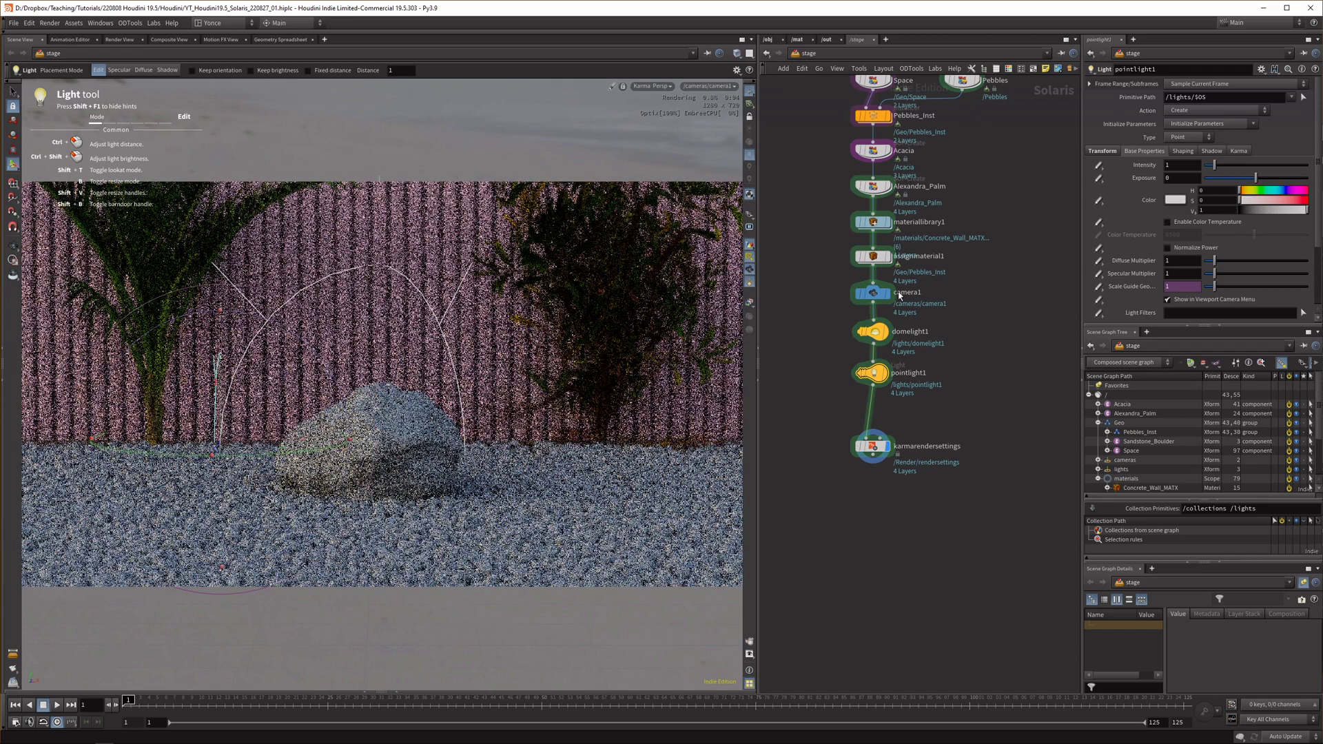
Try a point light intensity of 10, settle on 2, and shift the light further away from the boulder past the palm.
{"action": "type", "text": "0"}
{"action": "key", "text": "Return"}
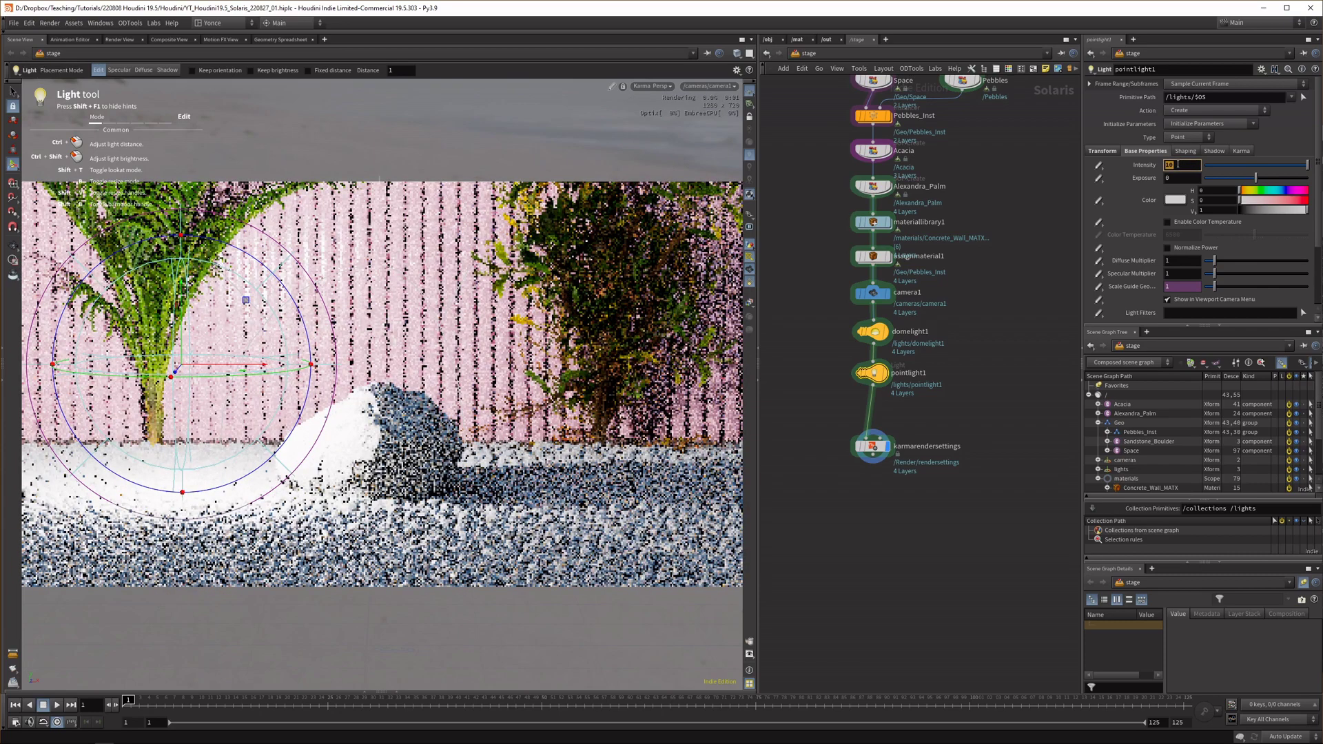
{"action": "type", "text": "2"}
{"action": "key", "text": "Return"}
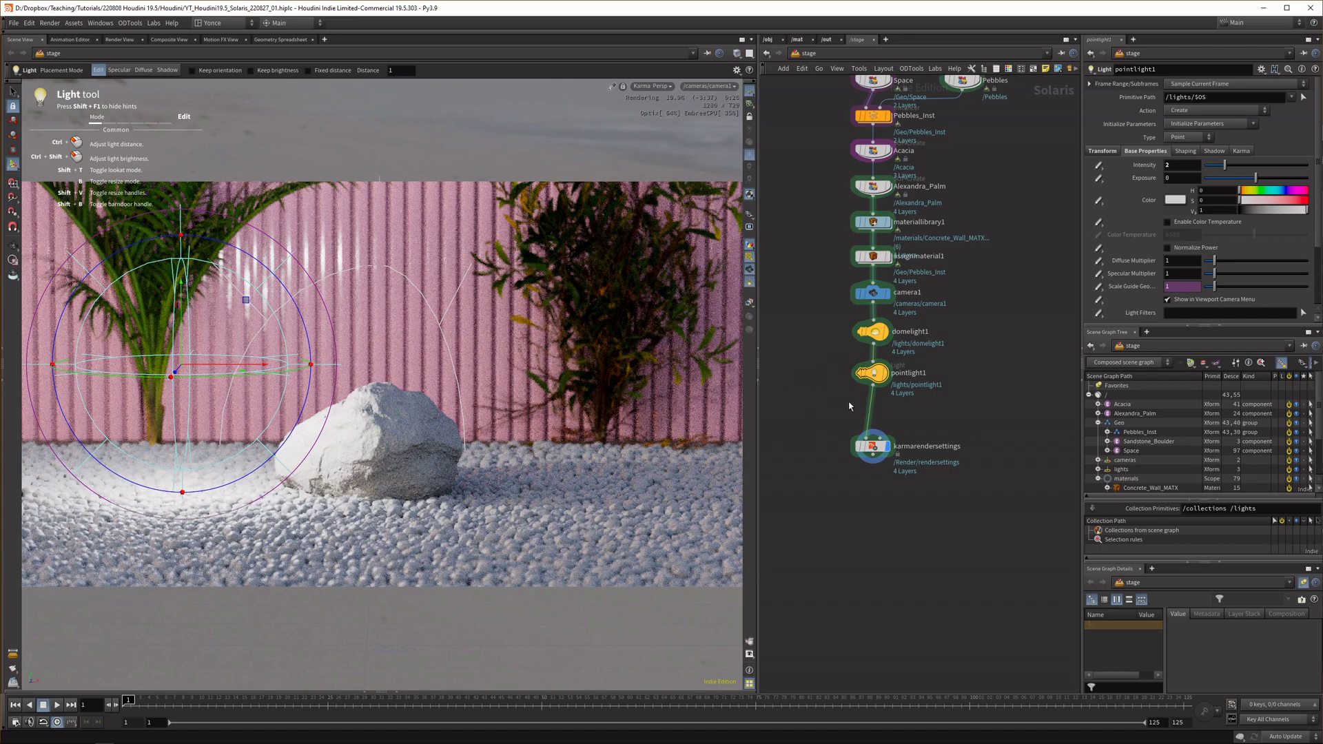
{"action": "middle_click_drag", "start_coordinate": [880, 481], "coordinate": [881, 465]}
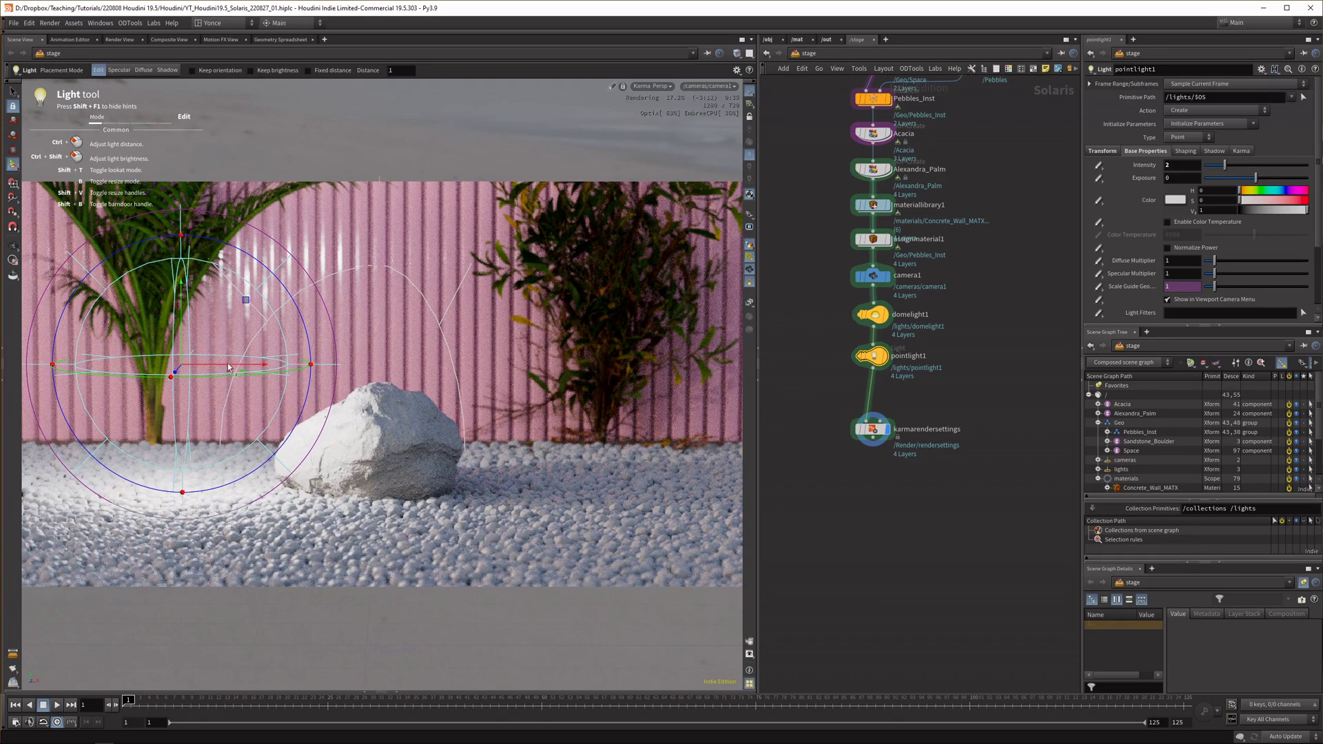
{"action": "left_click_drag", "start_coordinate": [228, 362], "coordinate": [147, 362]}
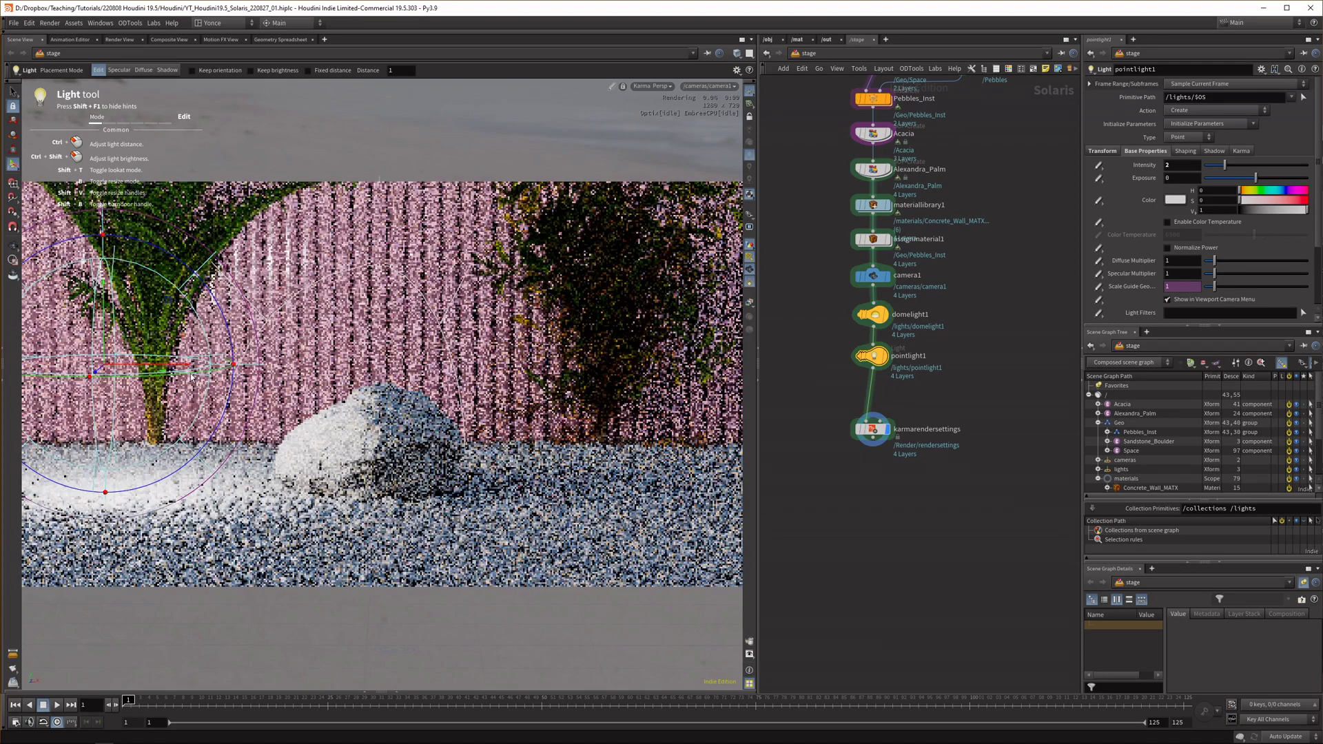
Insert a Light Filter Library node after pointlight1 and enable Assign to Light with the light path /stage/pointlight1.
{"action": "key", "text": "Tab"}
{"action": "type", "text": "lig"}
{"action": "key", "text": "Return"}
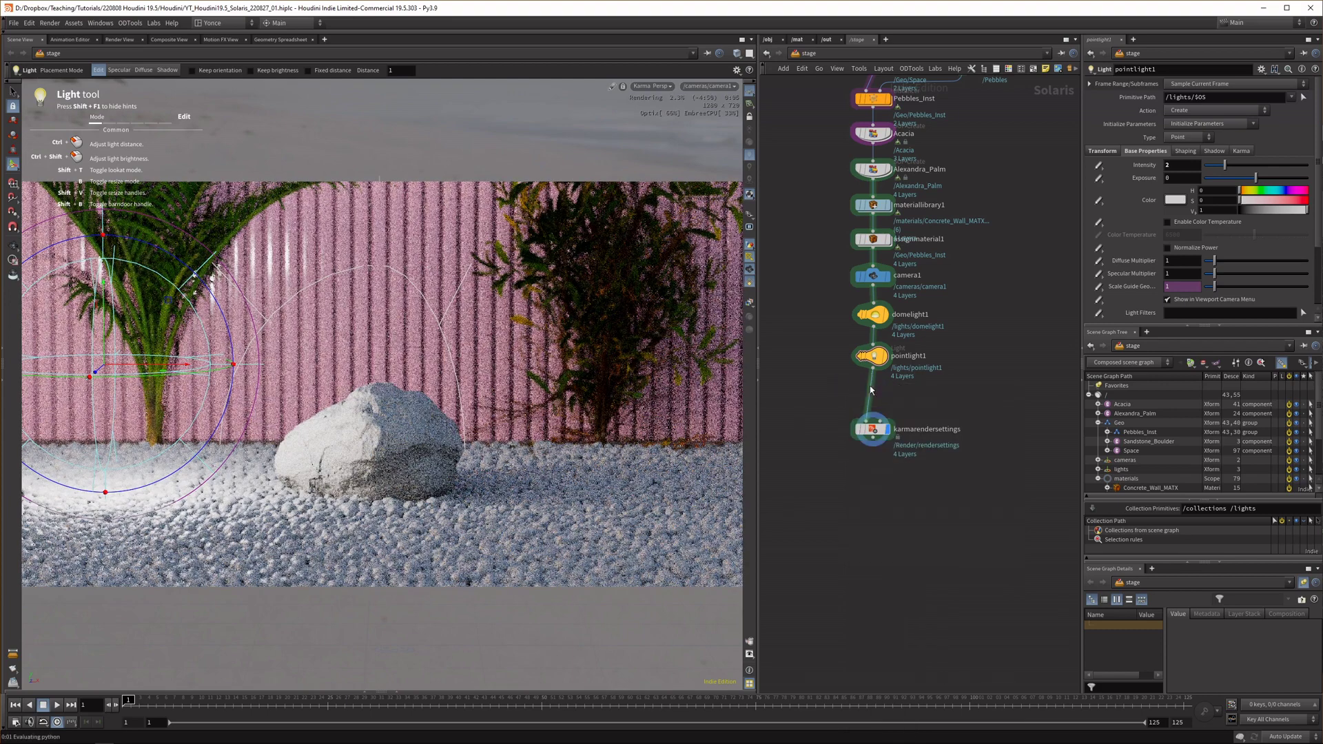
{"action": "left_click", "coordinate": [874, 387]}
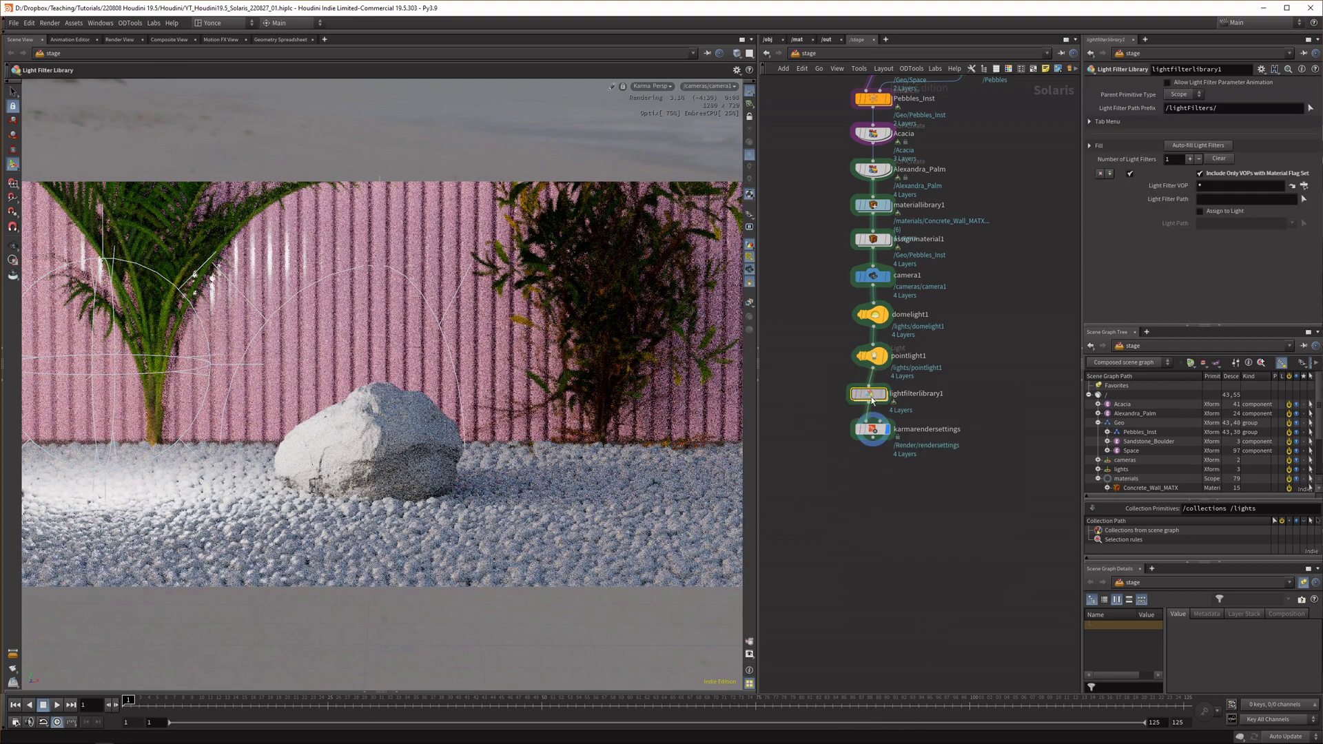
{"action": "left_click", "coordinate": [1212, 212]}
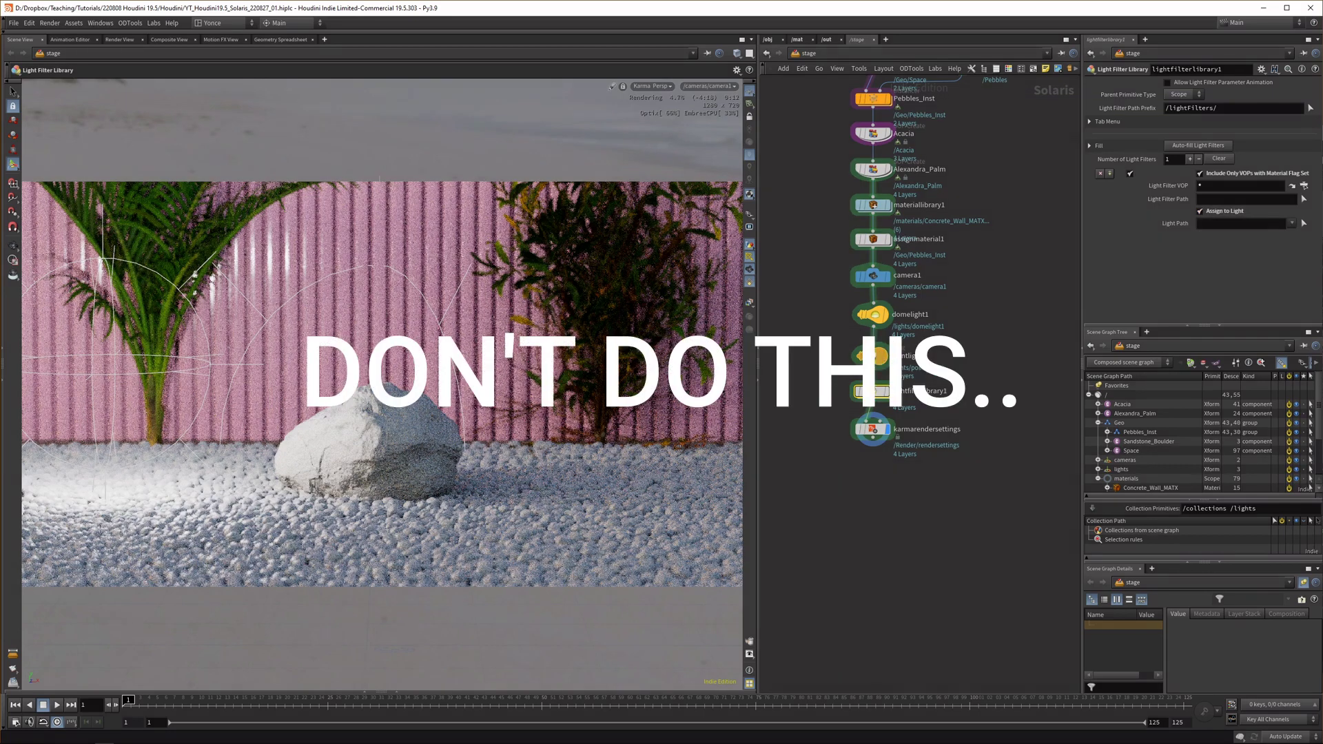
{"action": "left_click_drag", "start_coordinate": [1221, 238], "coordinate": [1217, 226]}
Check which lights are listed under the lights group in the scene graph tree.
{"action": "scroll", "coordinate": [1169, 465], "scroll_direction": "down", "scroll_amount": 3}
{"action": "scroll", "coordinate": [1168, 462], "scroll_direction": "down", "scroll_amount": 1}
{"action": "scroll", "coordinate": [1158, 464], "scroll_direction": "up", "scroll_amount": 3}
{"action": "scroll", "coordinate": [1149, 460], "scroll_direction": "down", "scroll_amount": 3}
{"action": "left_click", "coordinate": [1097, 414]}
{"action": "left_click", "coordinate": [1098, 459]}
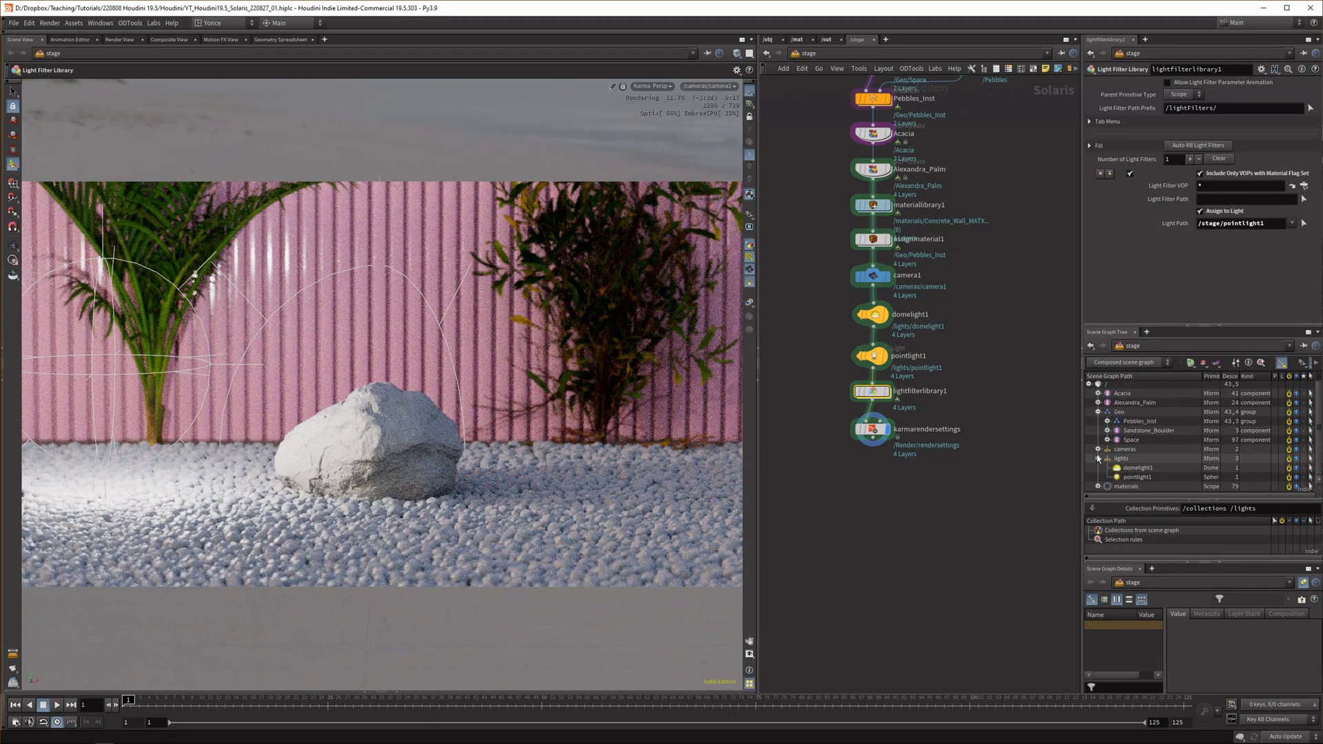
{"action": "left_click", "coordinate": [1098, 459]}
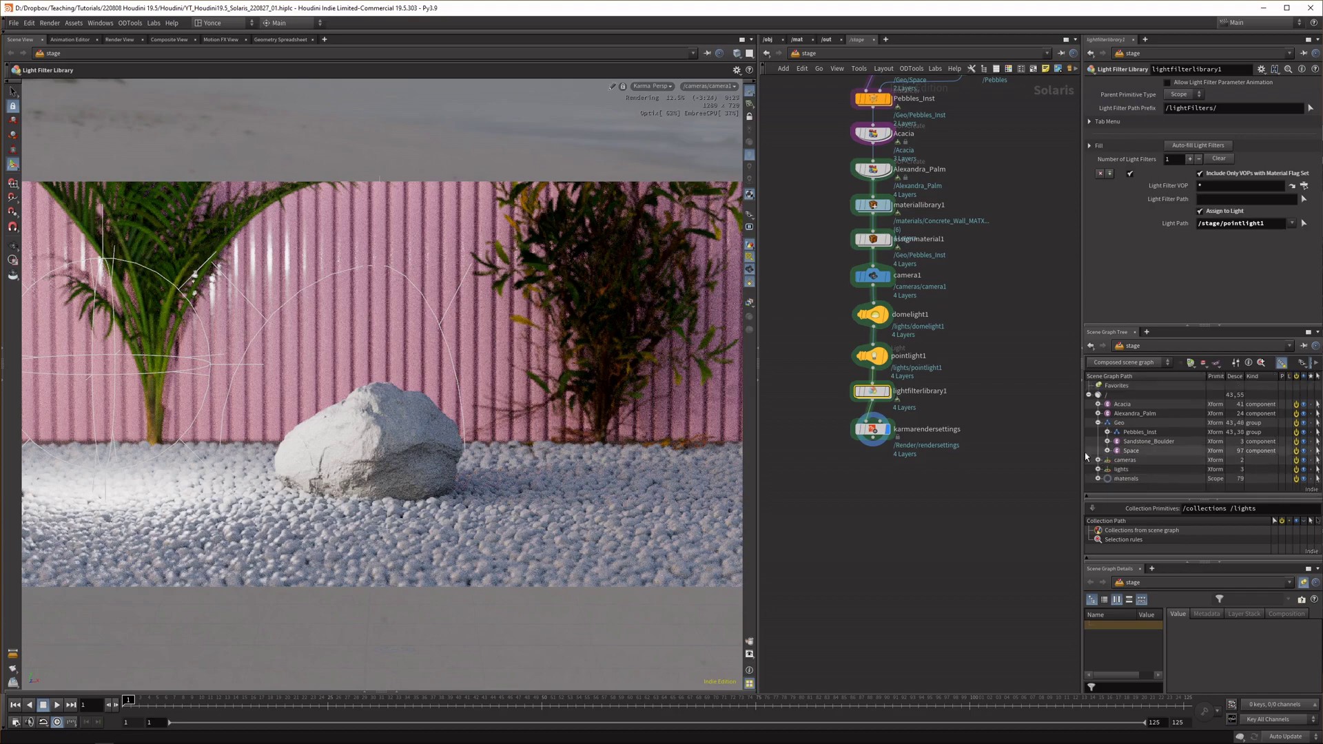
Add a Karma Light Filter Gobo node inside lightfilterlibrary1.
{"action": "double_click", "coordinate": [873, 392]}
{"action": "key", "text": "Tab"}
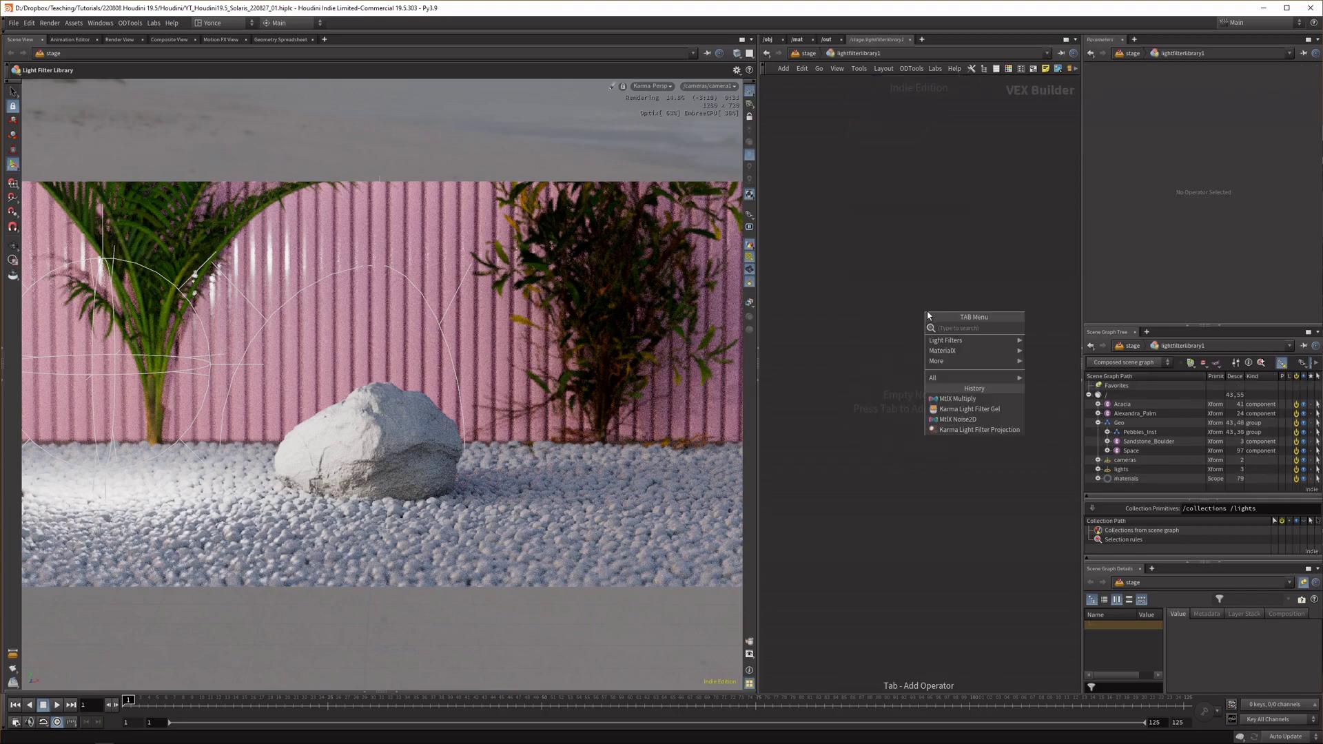
{"action": "type", "text": "gobo"}
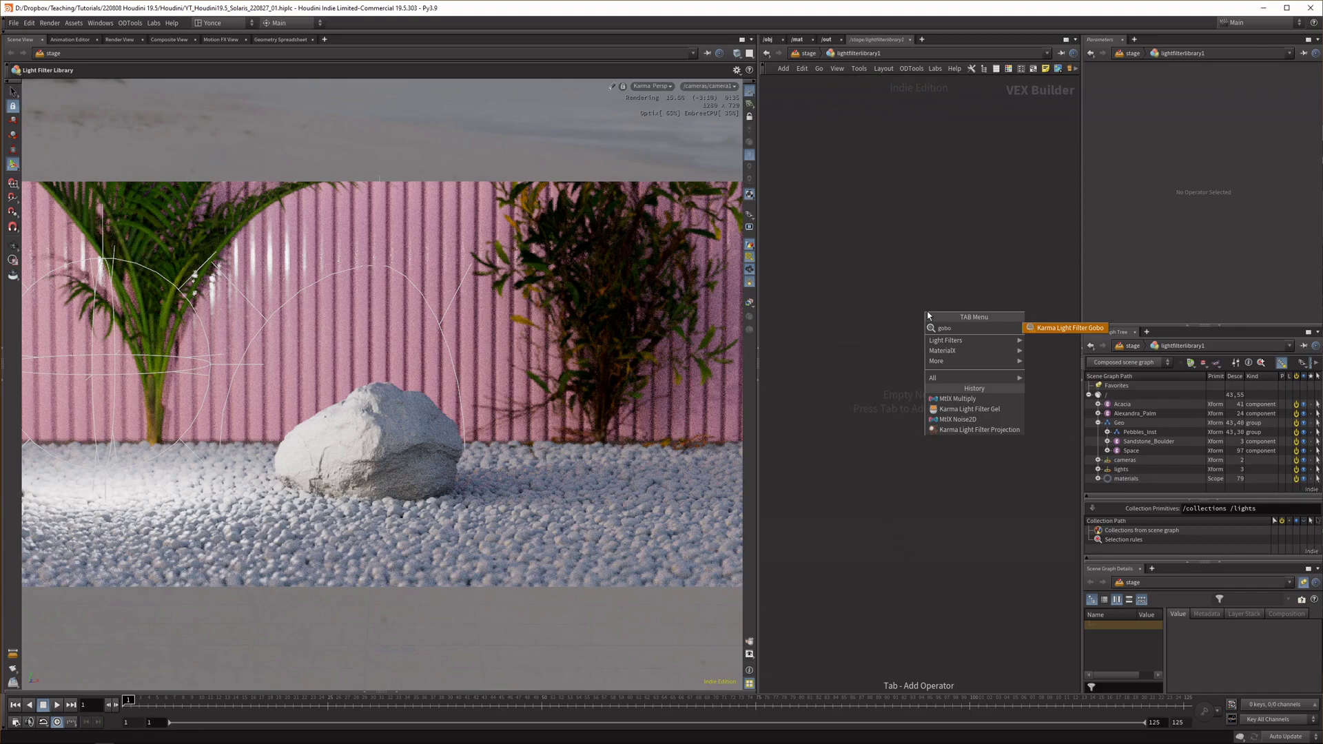
{"action": "key", "text": "Escape"}
{"action": "key", "text": "Tab"}
{"action": "mouse_move", "coordinate": [964, 326]}
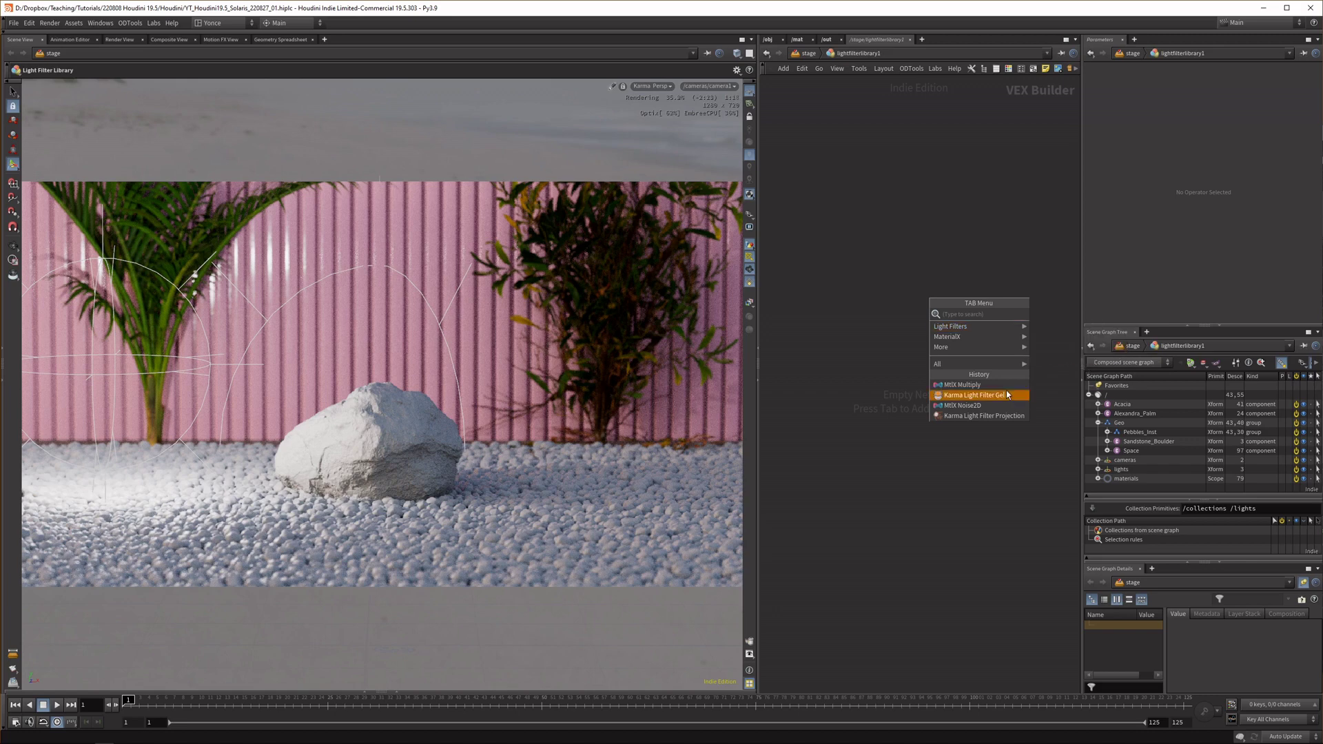
{"action": "mouse_move", "coordinate": [1012, 328]}
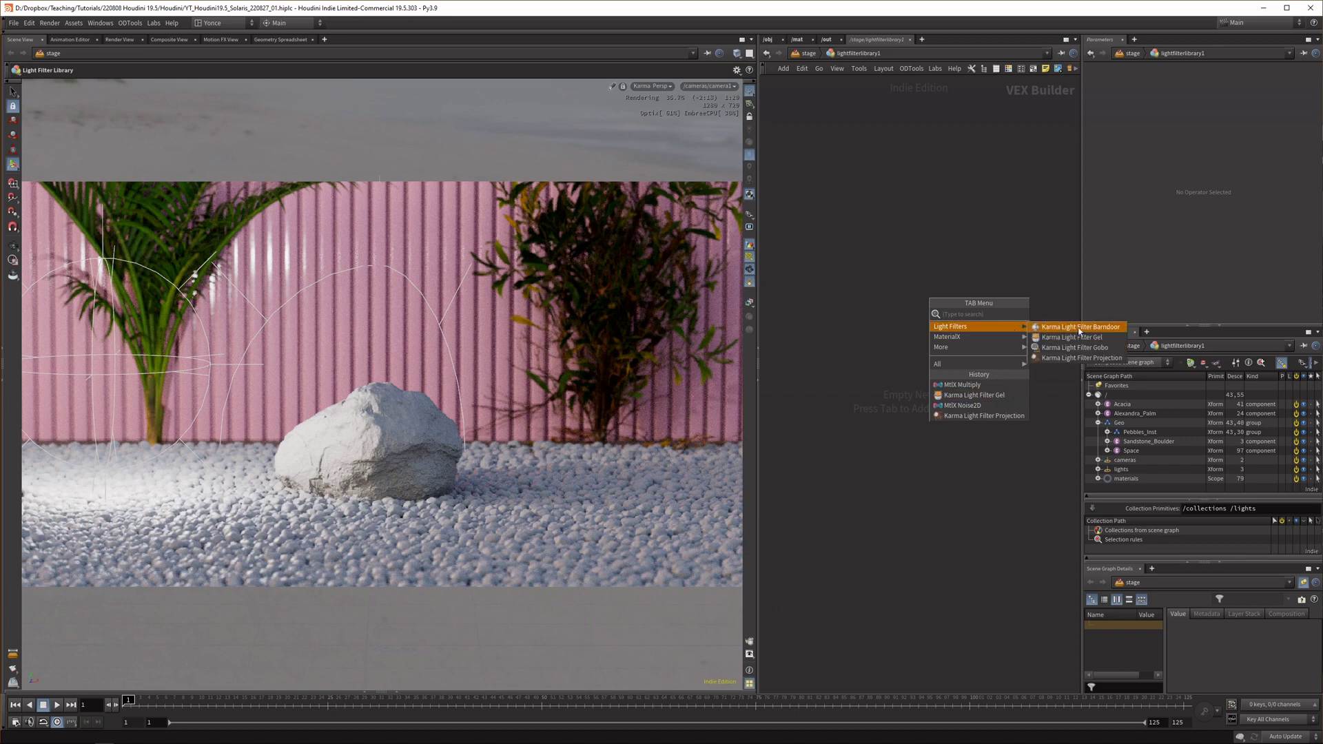
{"action": "left_click", "coordinate": [1091, 334]}
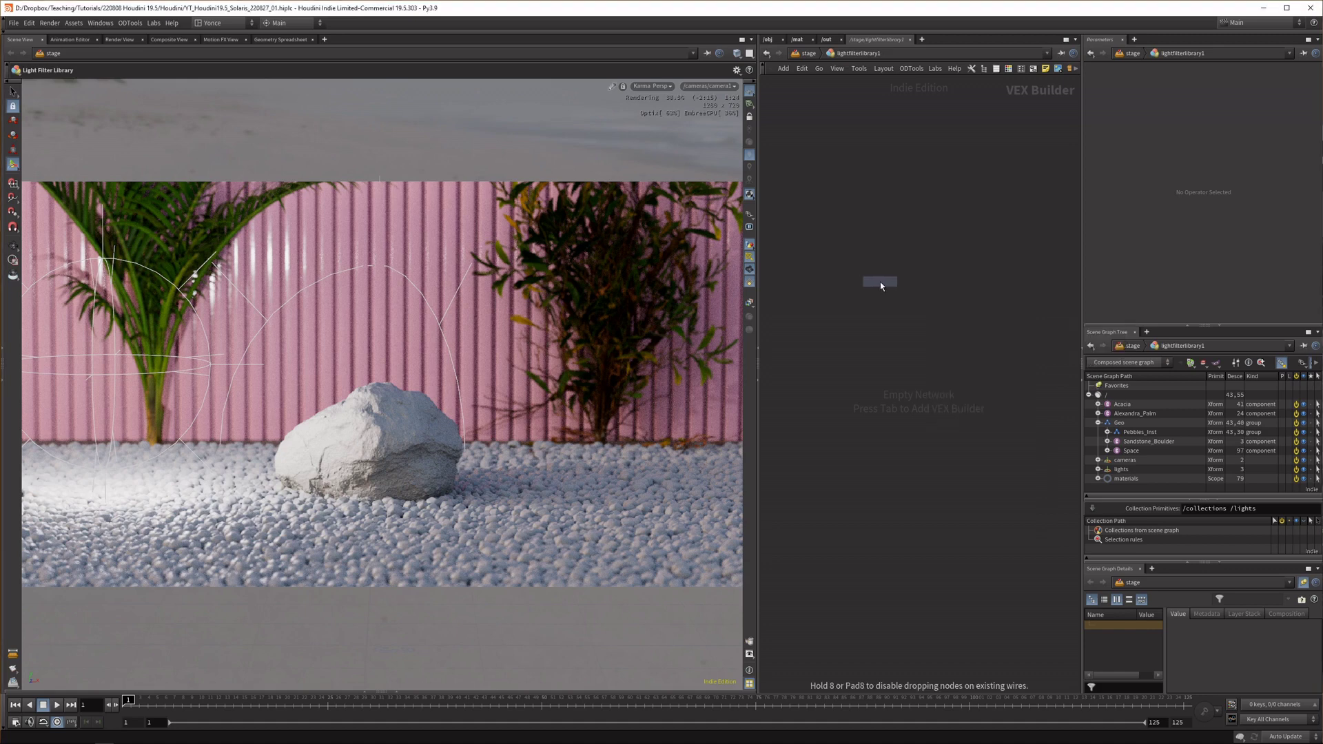
{"action": "left_click", "coordinate": [912, 355]}
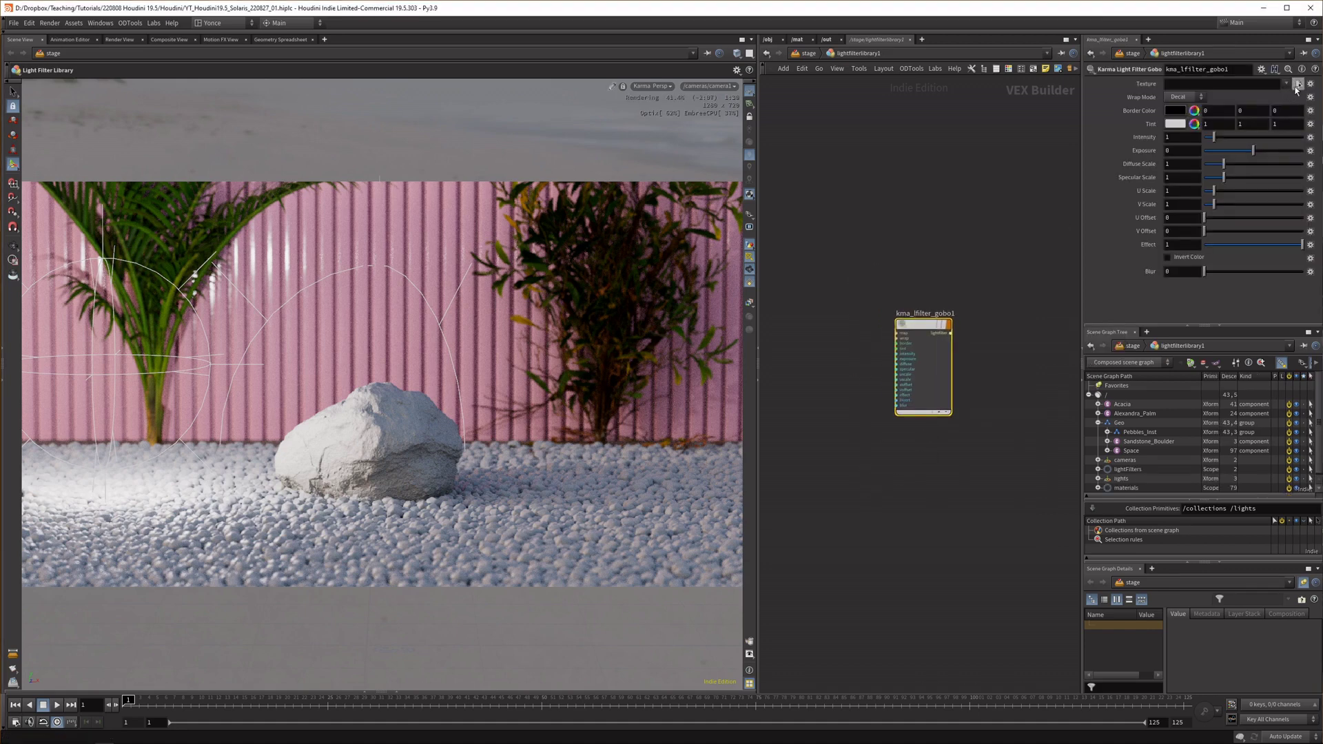
Compare the colour and black-and-white tree images, and assign TexturesCom_Trees0135_1_masked_S_BW.png as the gobo's texture.
{"action": "left_click", "coordinate": [1298, 83]}
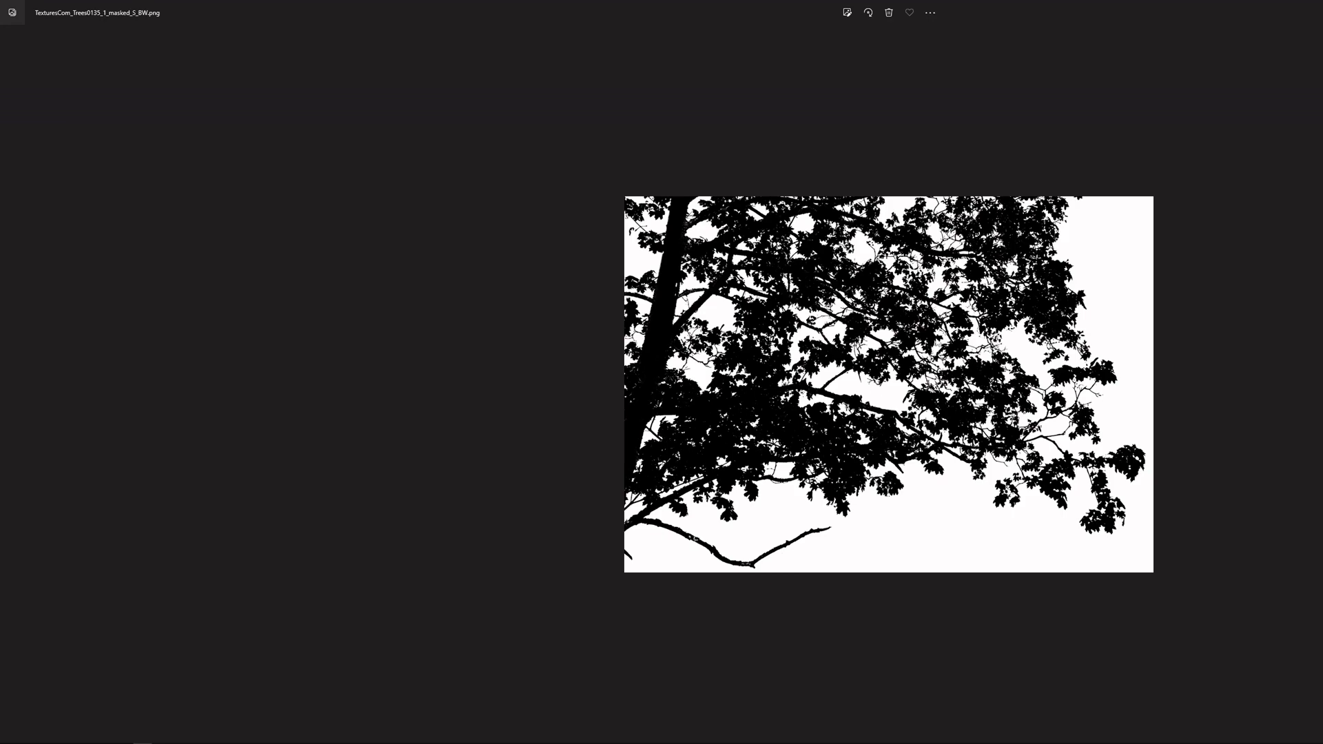
{"action": "key", "text": "Left"}
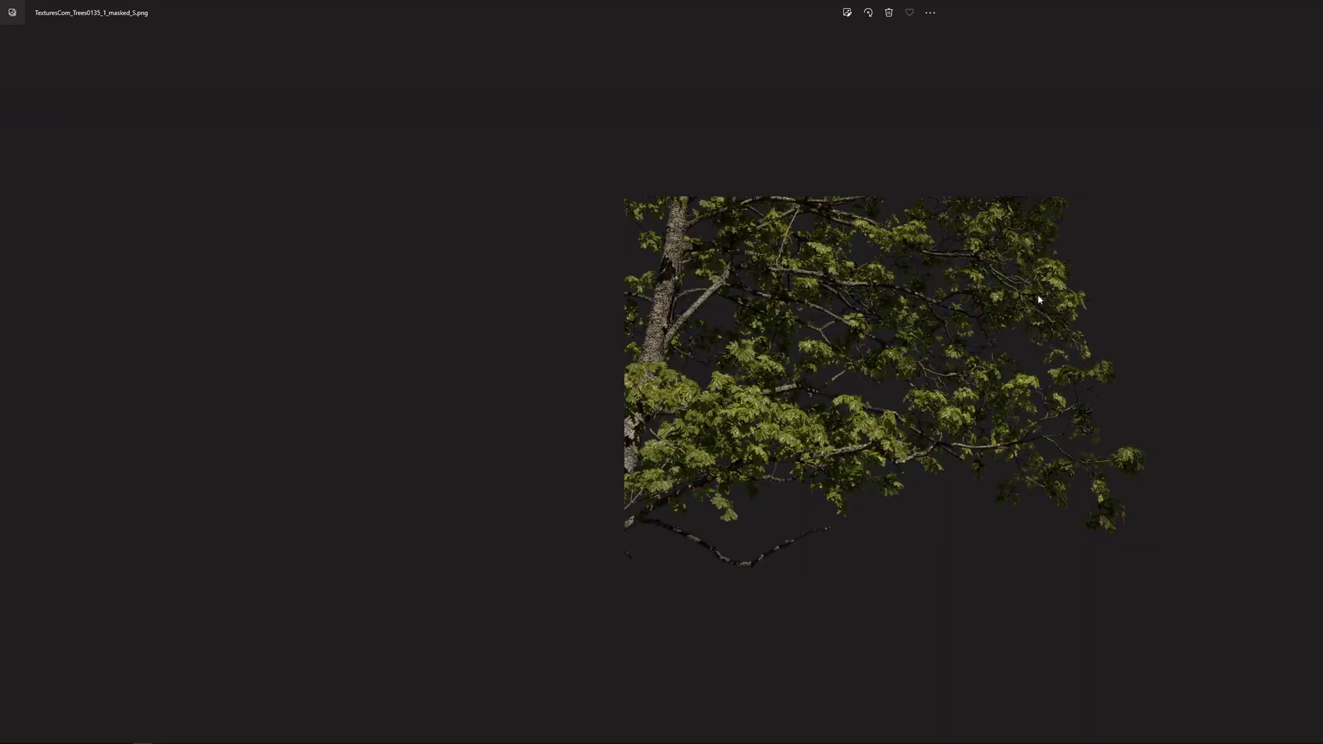
{"action": "key", "text": "Right"}
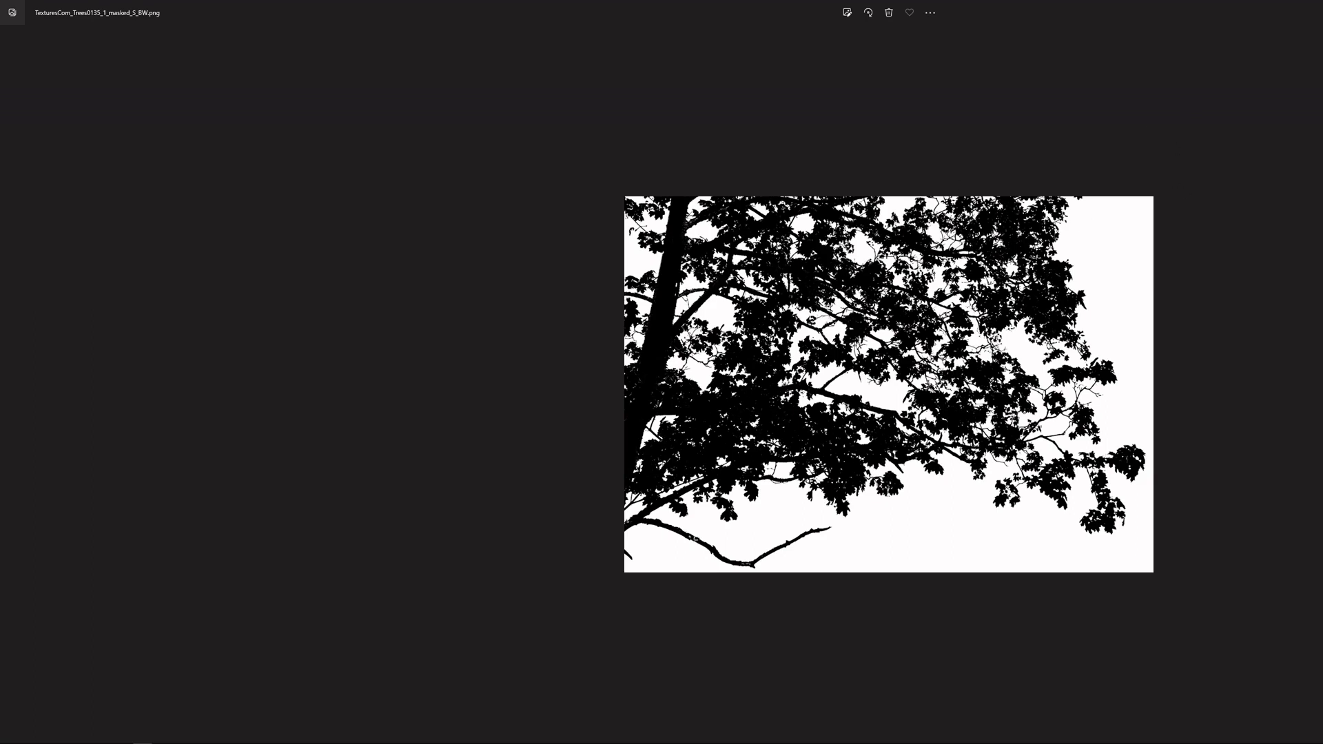
{"action": "key", "text": "Escape"}
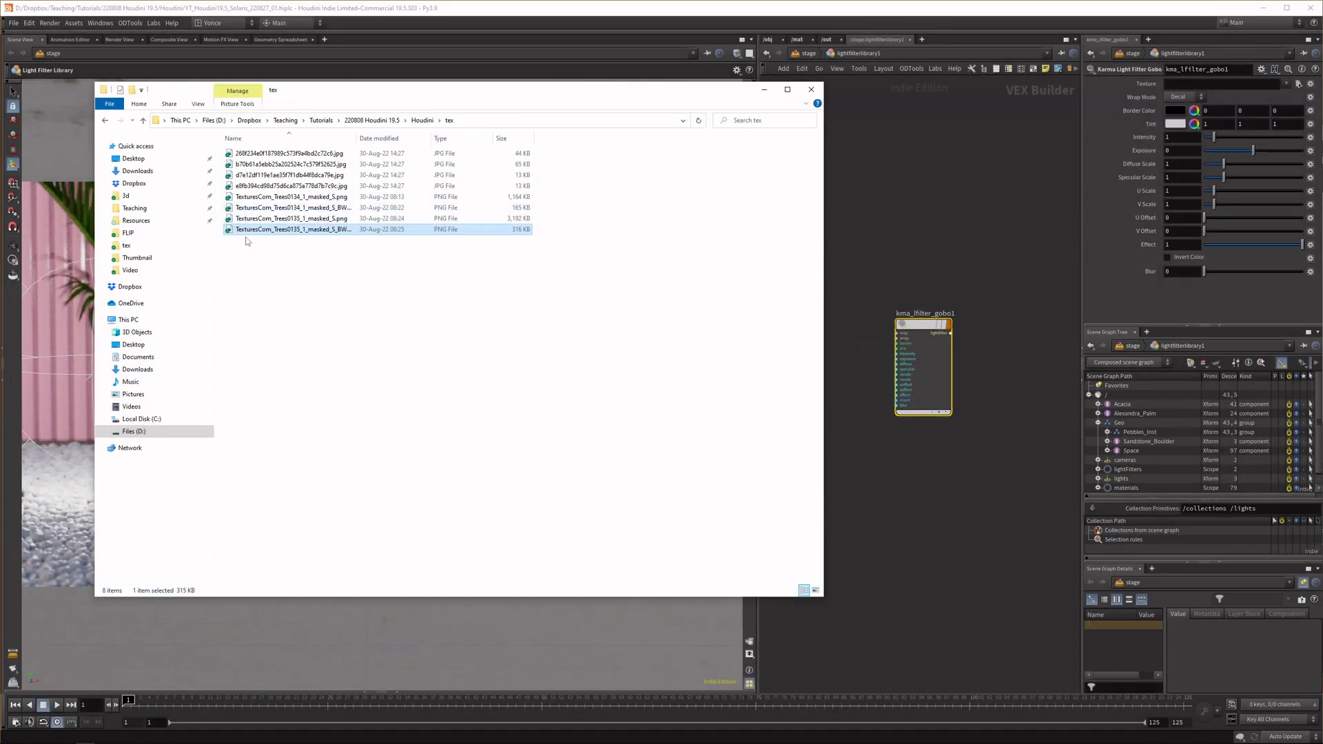
{"action": "left_click_drag", "start_coordinate": [262, 229], "coordinate": [1187, 88]}
{"action": "left_click", "coordinate": [985, 163]}
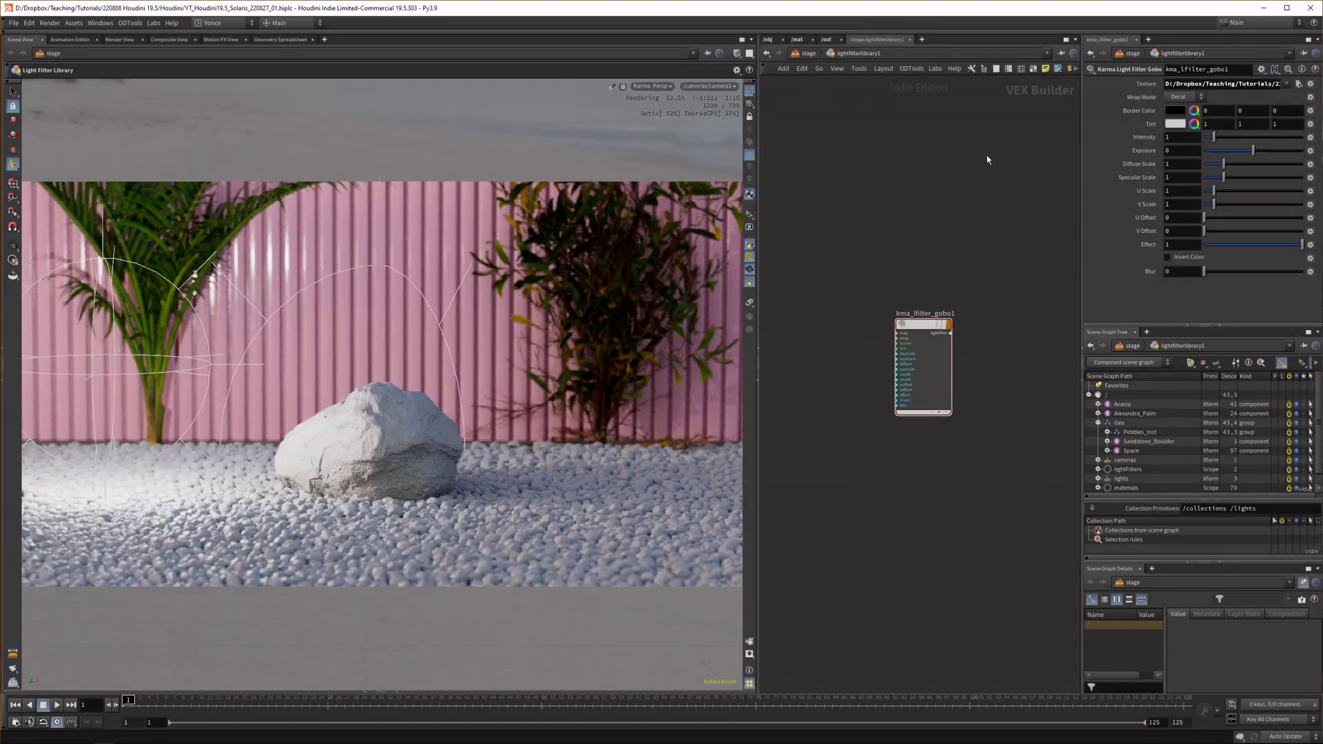
Return to the stage network and correct the light filter library's light path to /lights/pointlight1.
{"action": "left_click_drag", "start_coordinate": [882, 221], "coordinate": [867, 257]}
{"action": "middle_click_drag", "start_coordinate": [867, 257], "coordinate": [854, 178]}
{"action": "left_click", "coordinate": [651, 86]}
{"action": "left_click", "coordinate": [662, 189]}
{"action": "key", "text": "u"}
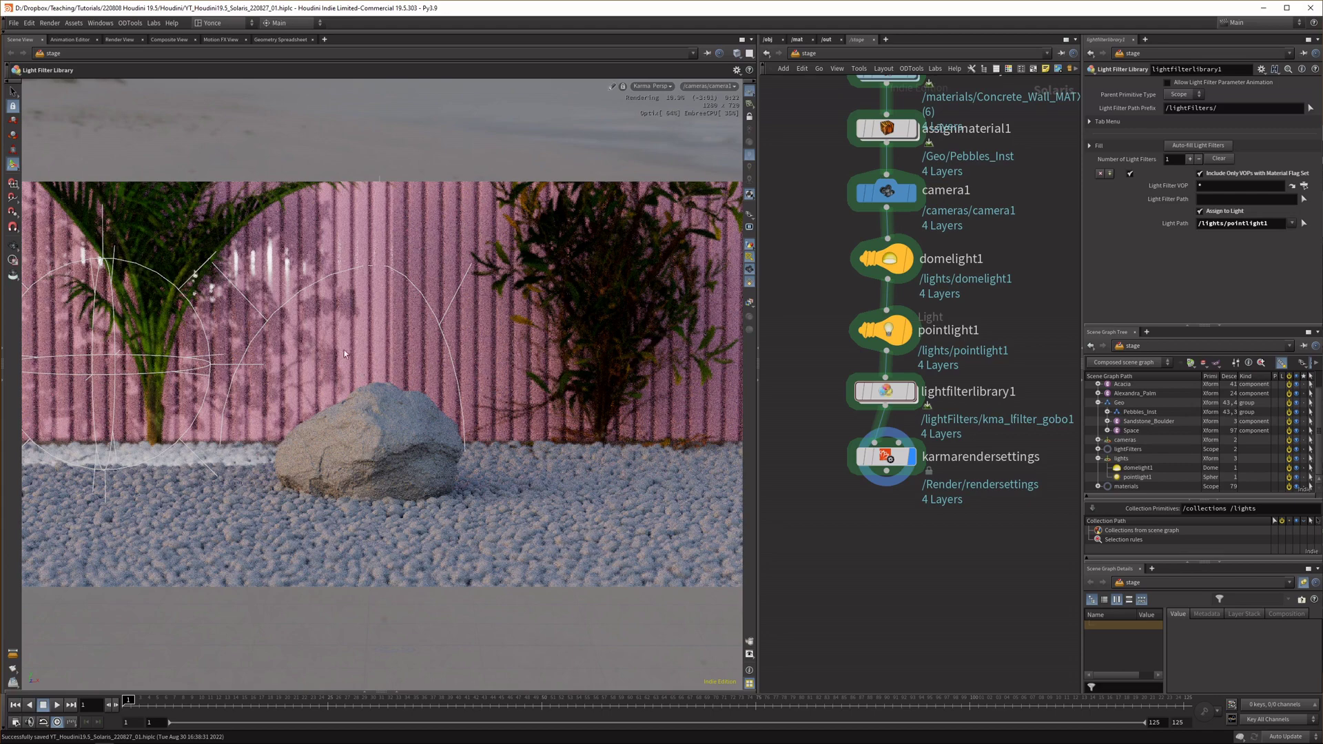
Select pointlight1 and move it closer to the boulder to shift the projected leaf shadows.
{"action": "middle_click_drag", "start_coordinate": [828, 362], "coordinate": [830, 378]}
{"action": "left_click_drag", "start_coordinate": [816, 342], "coordinate": [929, 349]}
{"action": "left_click", "coordinate": [929, 349]}
{"action": "left_click_drag", "start_coordinate": [185, 365], "coordinate": [260, 376]}
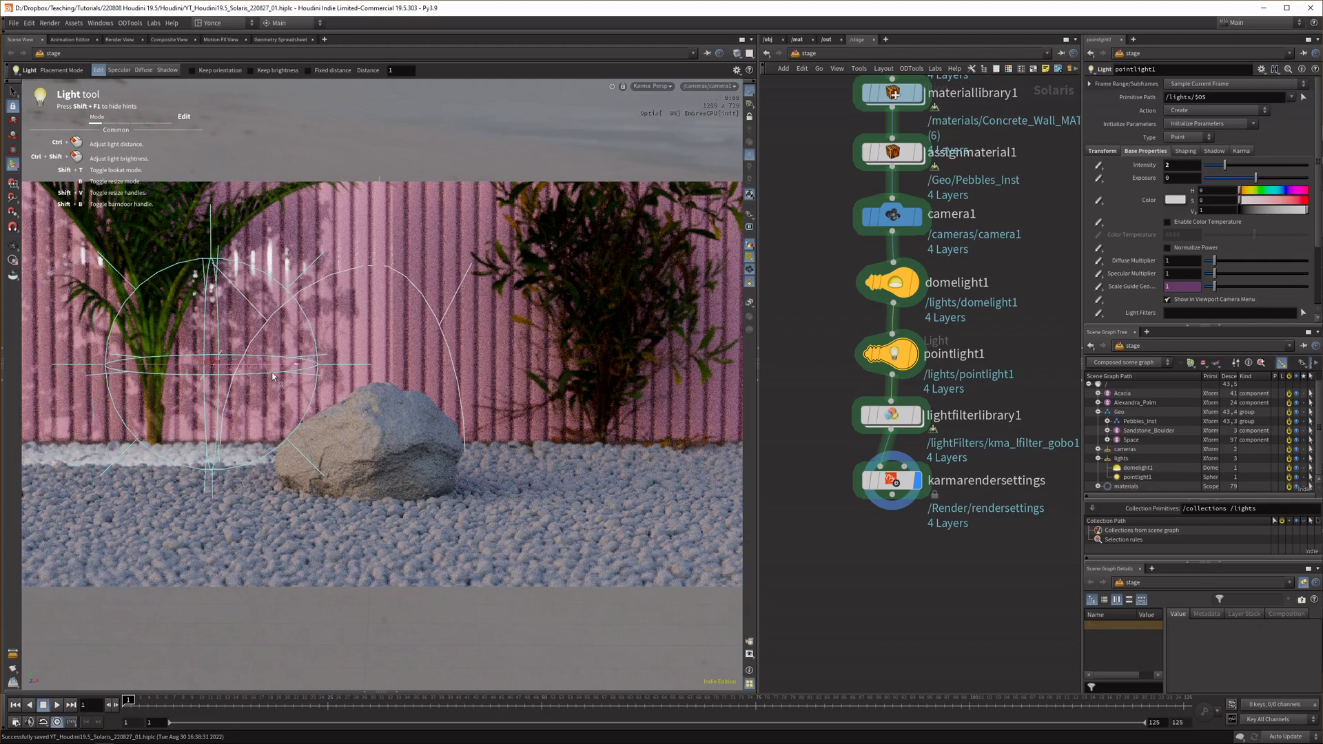
{"action": "left_click_drag", "start_coordinate": [270, 375], "coordinate": [284, 373]}
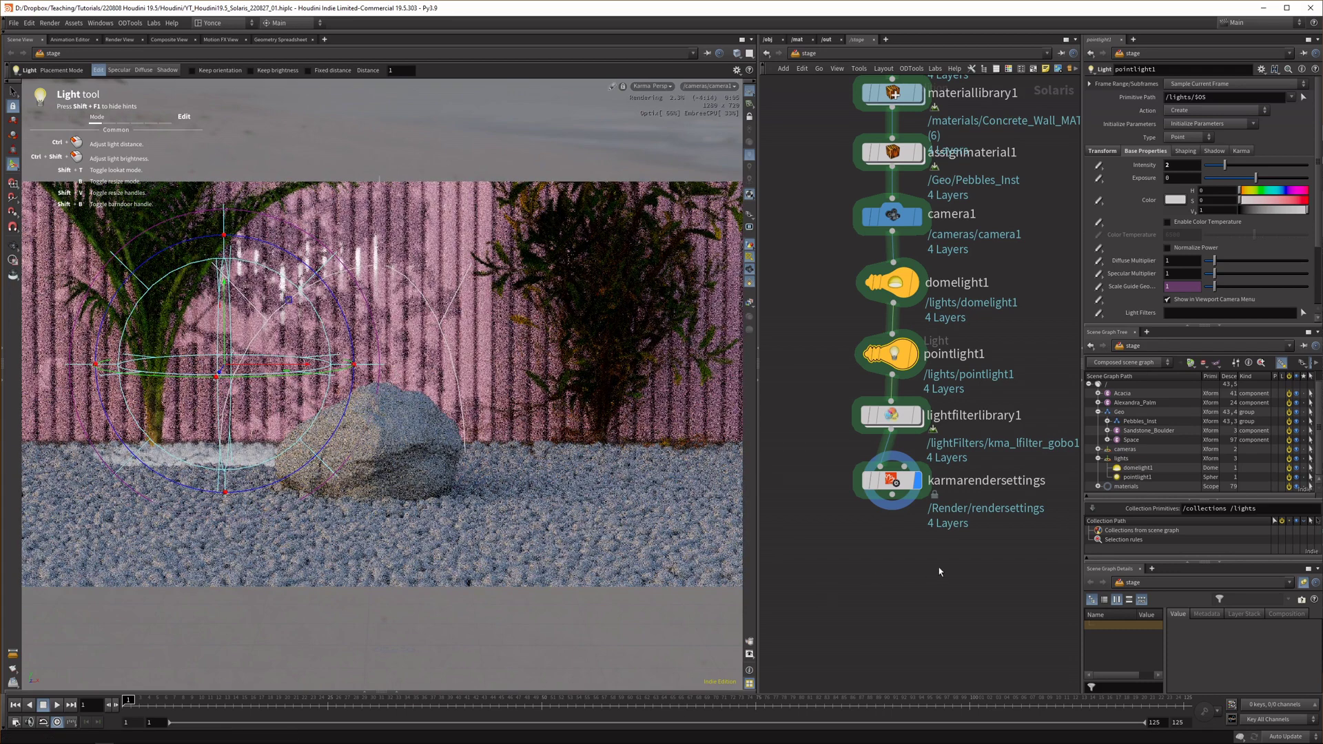
Link the gobo filter's V Scale to its U Scale with a relative reference inside lightfilterlibrary1.
{"action": "double_click", "coordinate": [904, 421]}
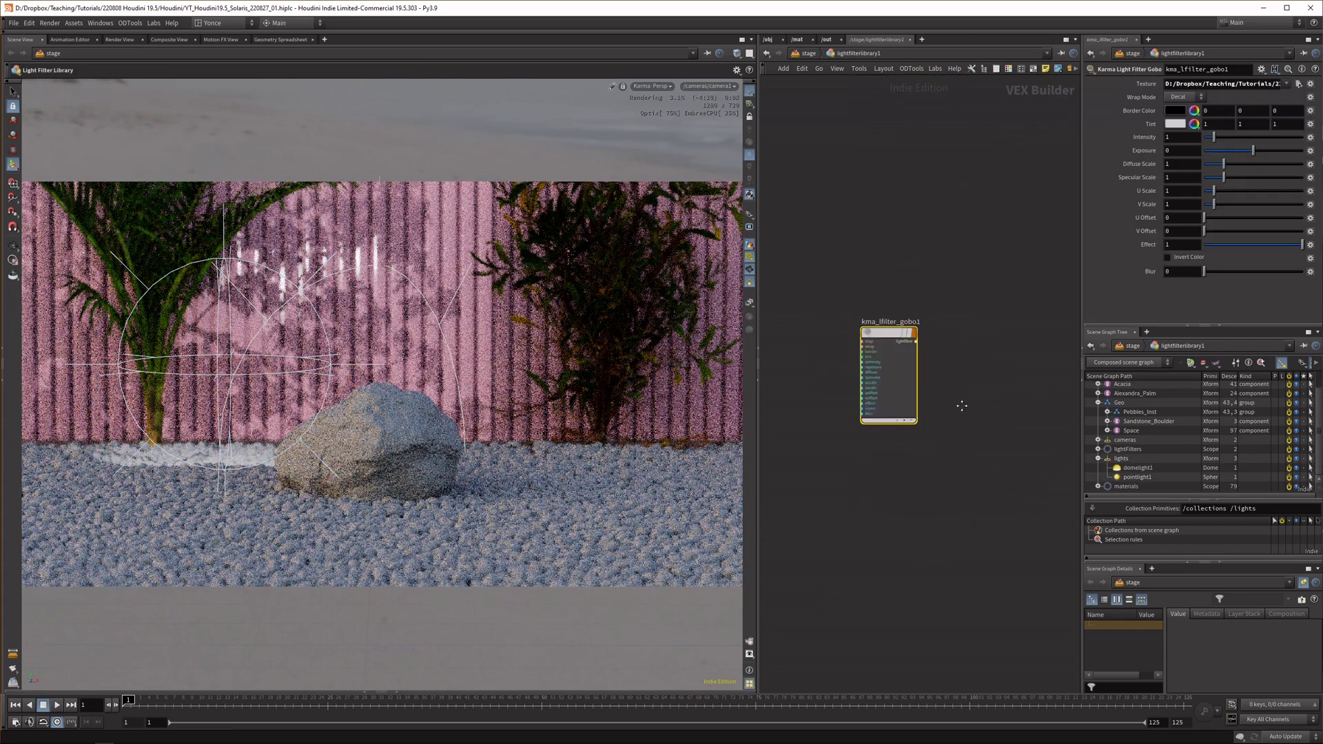
{"action": "right_click", "coordinate": [1176, 189]}
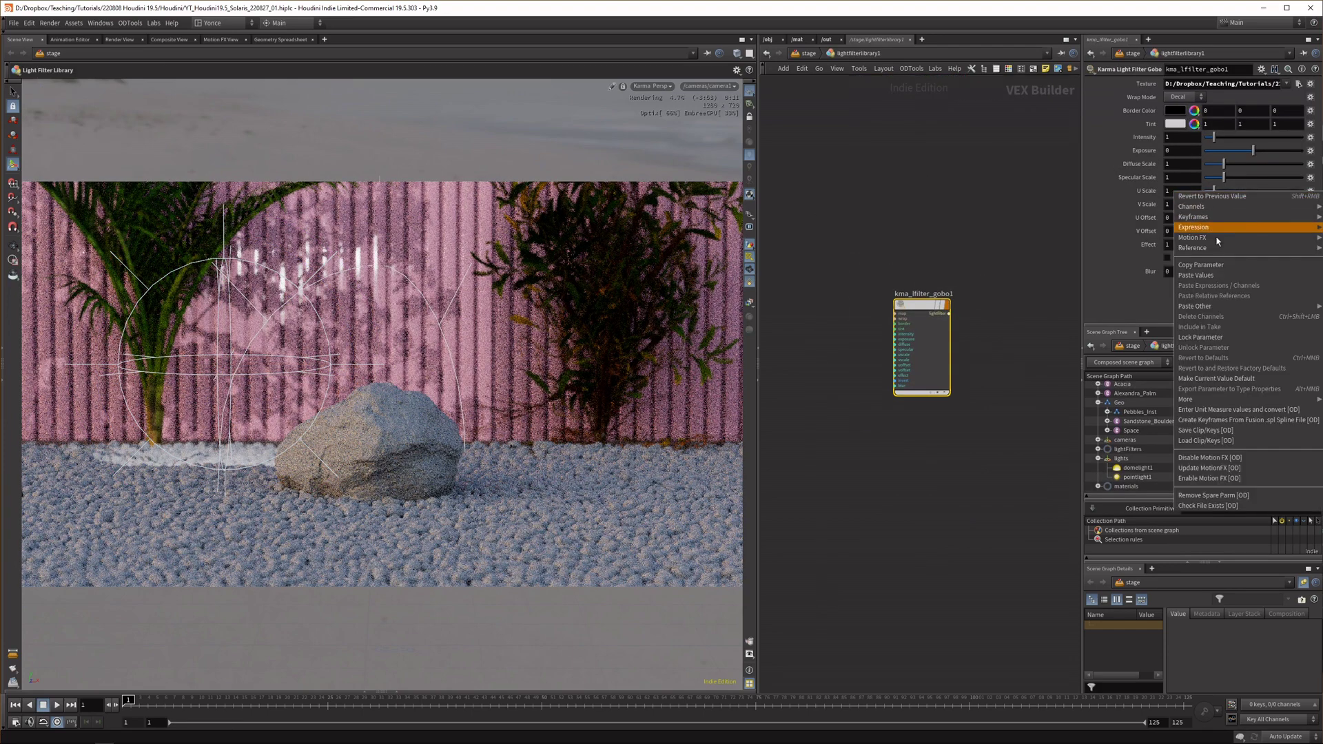
{"action": "left_click", "coordinate": [1216, 266]}
{"action": "right_click", "coordinate": [1180, 204]}
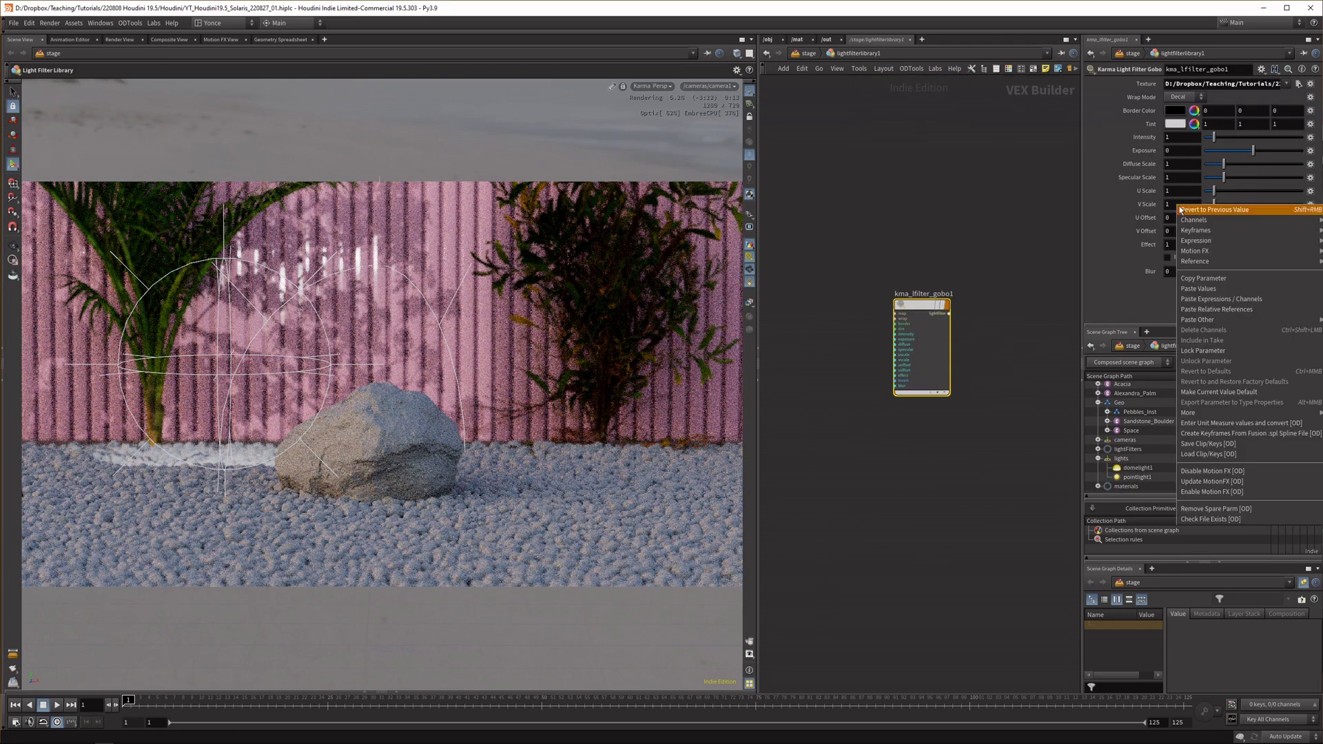
{"action": "left_click", "coordinate": [1226, 307]}
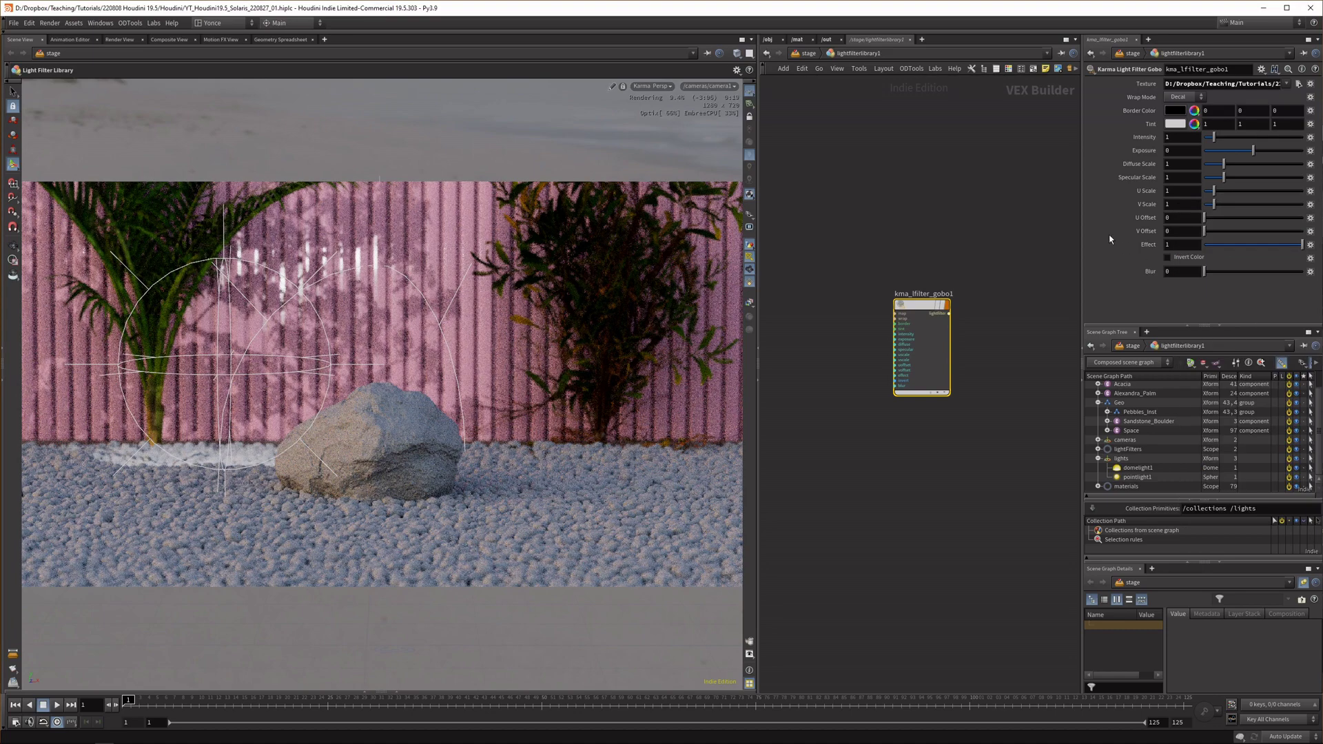
Set the gobo's U Scale to 3 and its wrap mode to Repeat.
{"action": "left_click", "coordinate": [1180, 190]}
{"action": "type", "text": "3"}
{"action": "key", "text": "Return"}
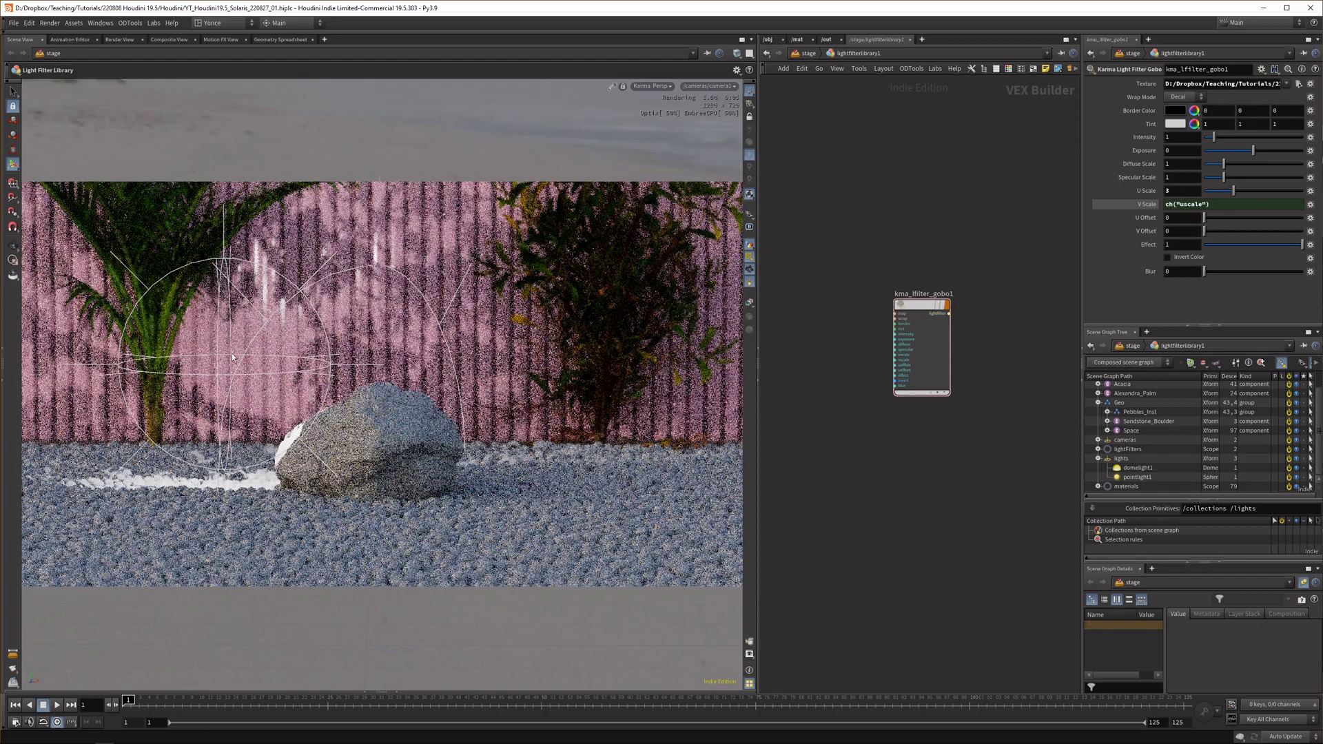
{"action": "left_click", "coordinate": [1180, 97]}
{"action": "left_click", "coordinate": [1176, 128]}
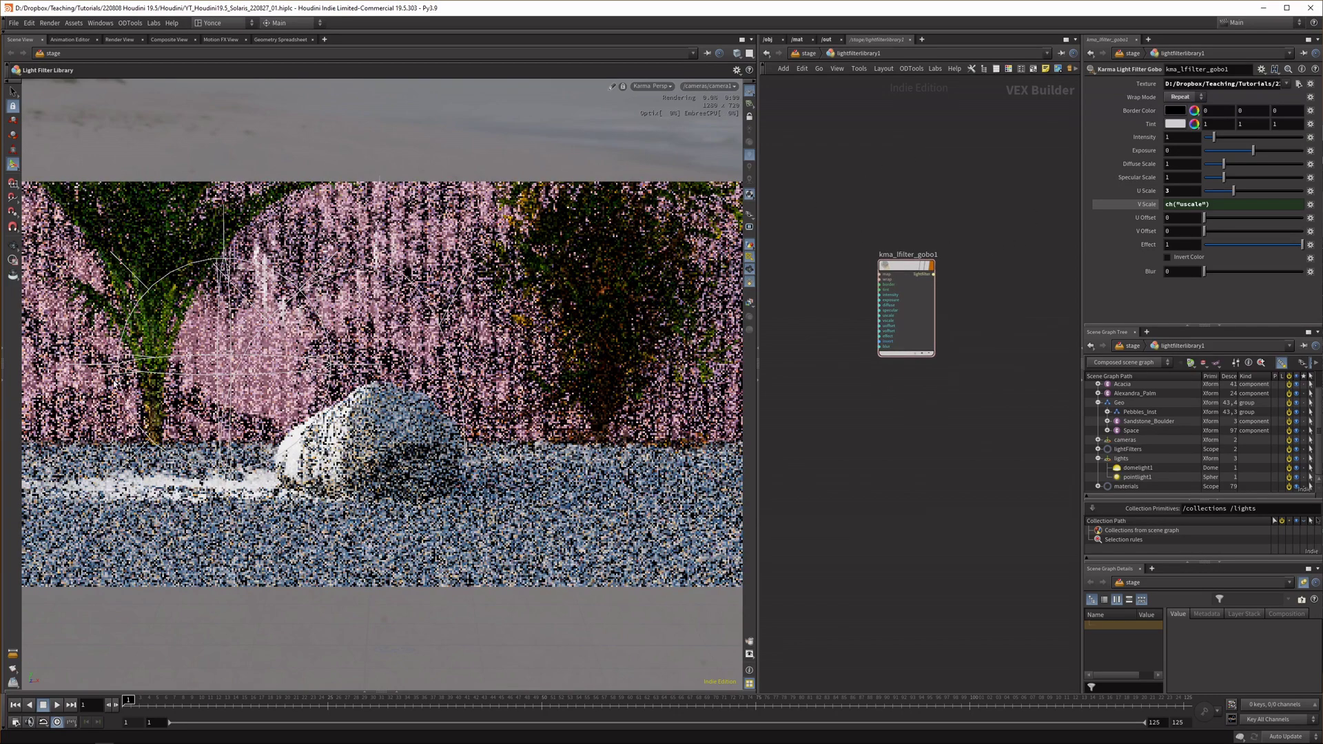
Set the gobo filter's U Scale to 0.5 and switch its wrap mode to Decal.
{"action": "double_click", "coordinate": [1185, 190]}
{"action": "type", "text": ".5"}
{"action": "key", "text": "Return"}
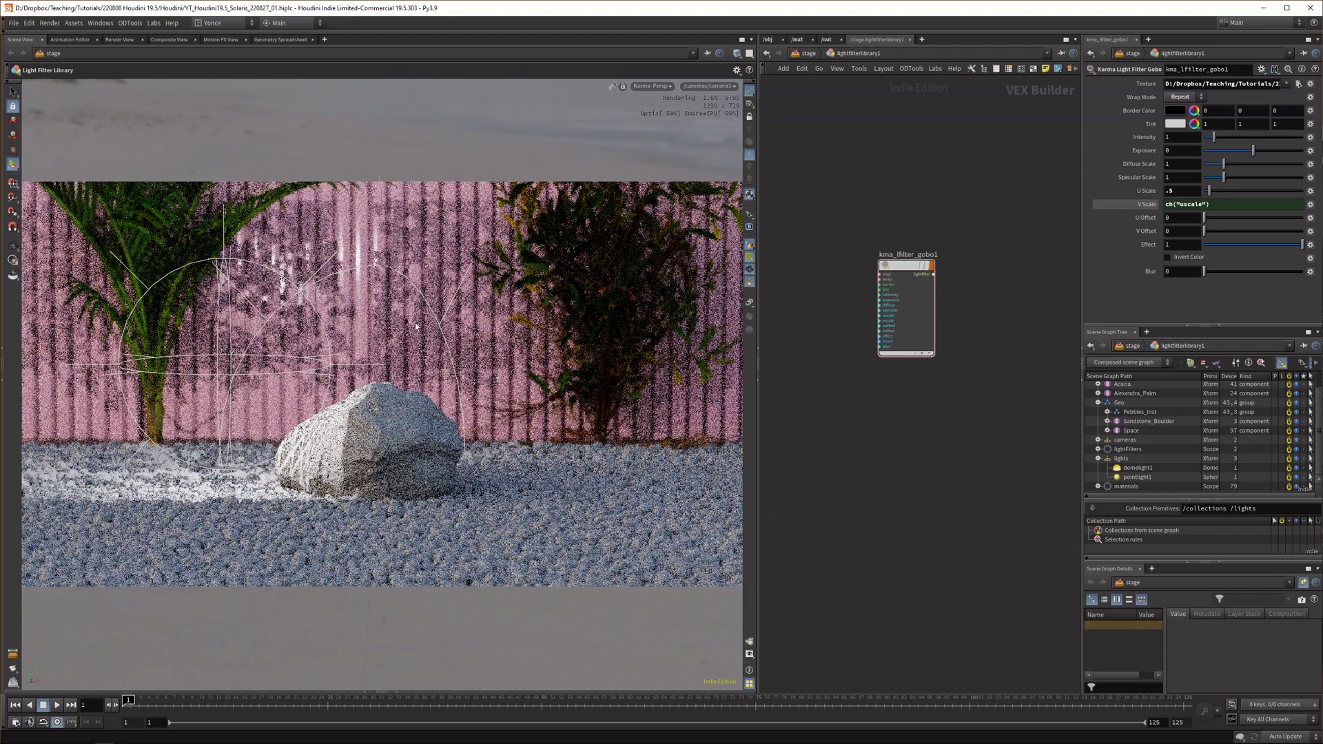
{"action": "left_click", "coordinate": [1181, 97]}
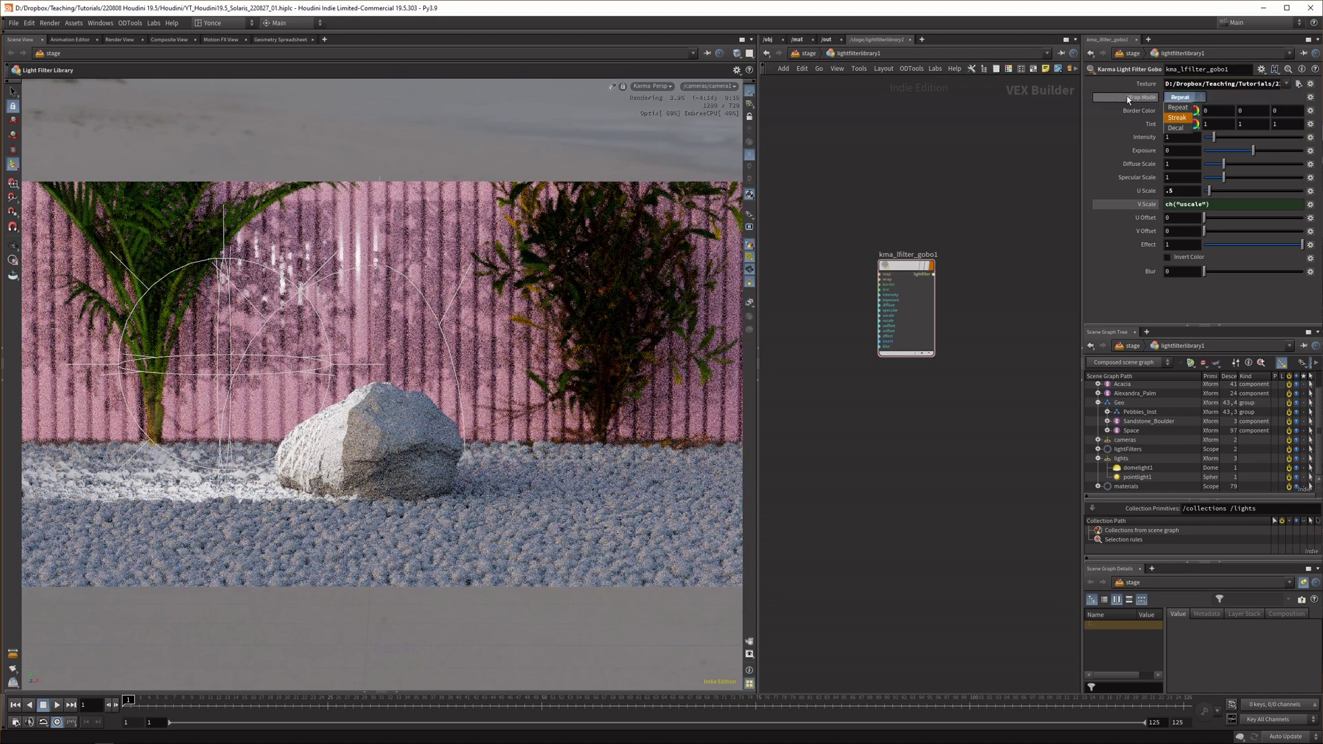
{"action": "left_click", "coordinate": [1174, 131]}
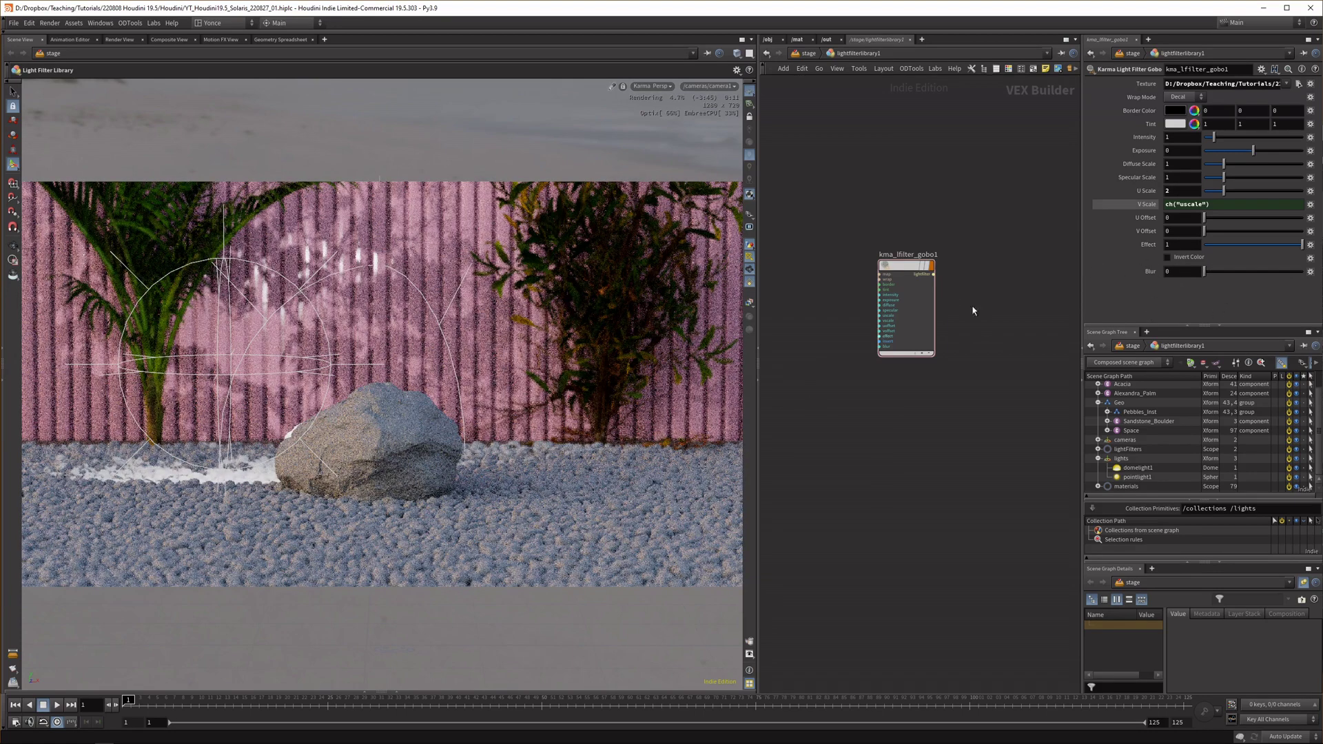
Try different Blur amounts on the gobo filter and settle on about 0.347.
{"action": "left_click_drag", "start_coordinate": [1204, 270], "coordinate": [1218, 273]}
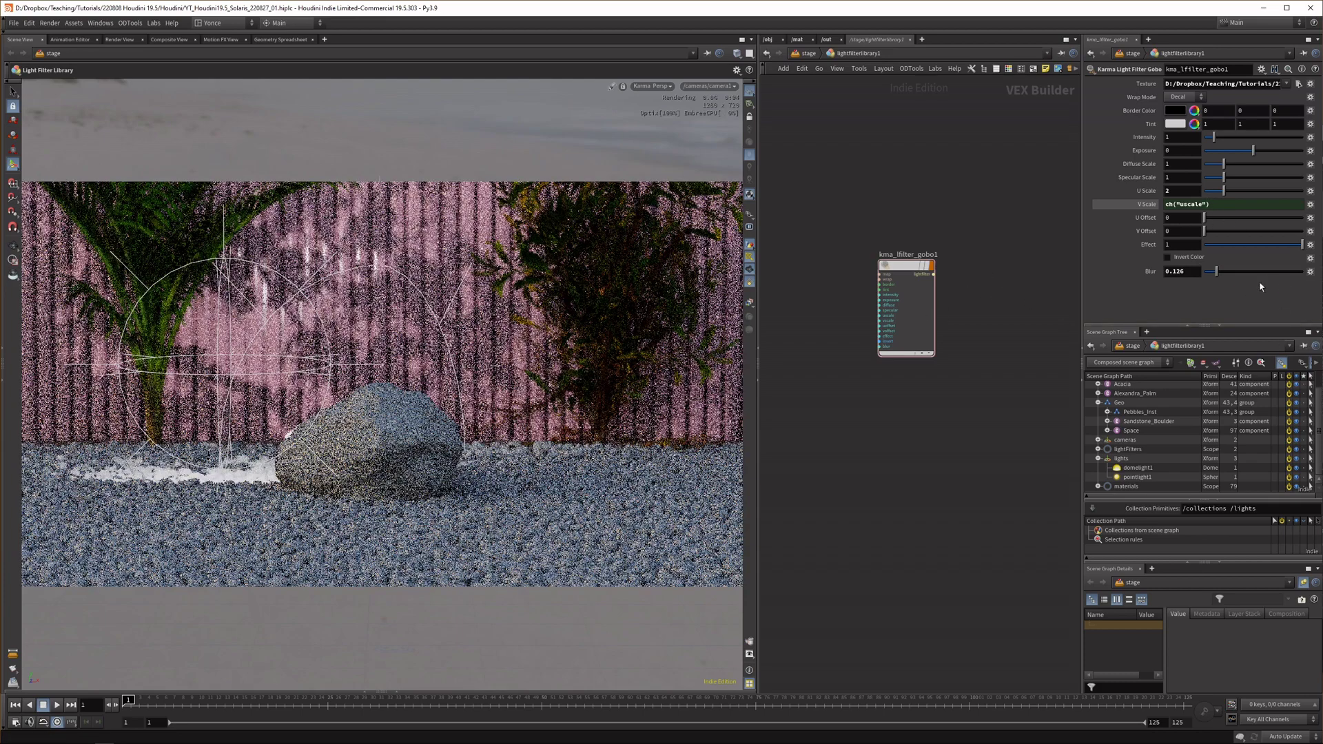
{"action": "left_click_drag", "start_coordinate": [1263, 271], "coordinate": [1263, 274]}
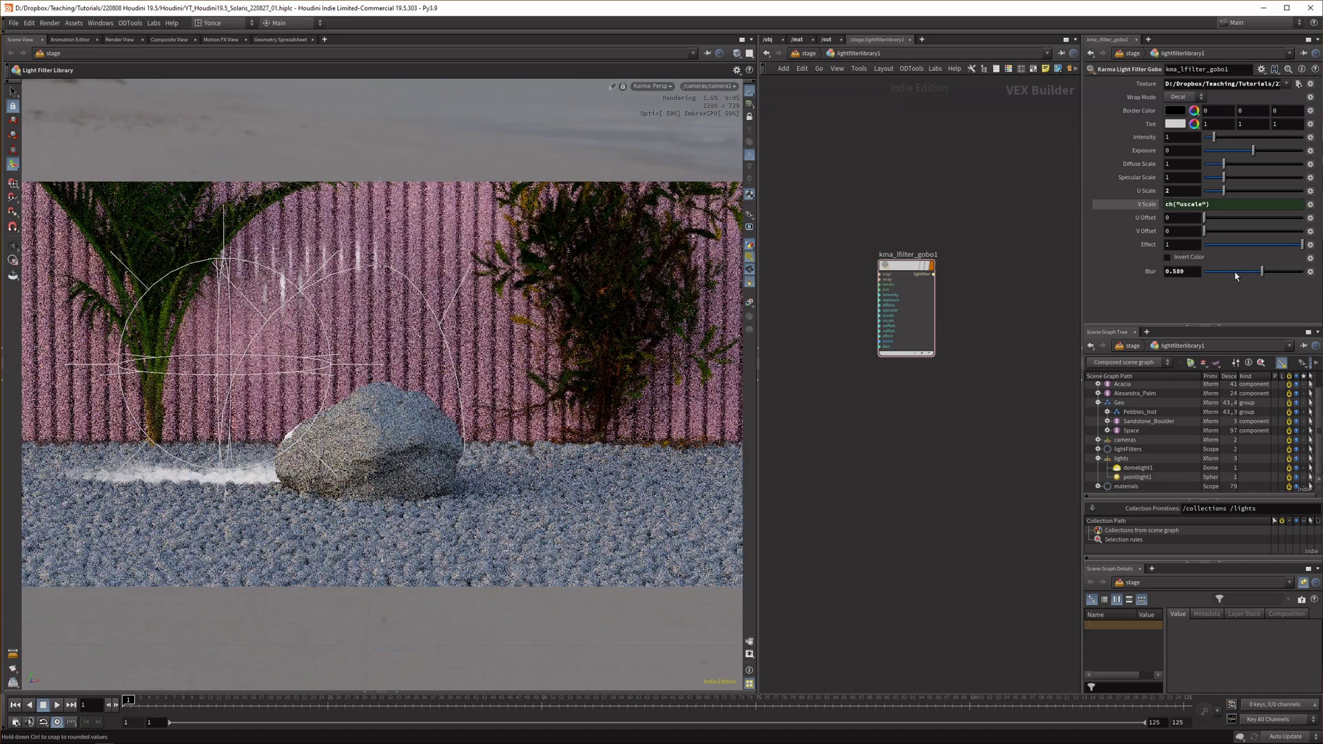
{"action": "left_click", "coordinate": [1239, 271]}
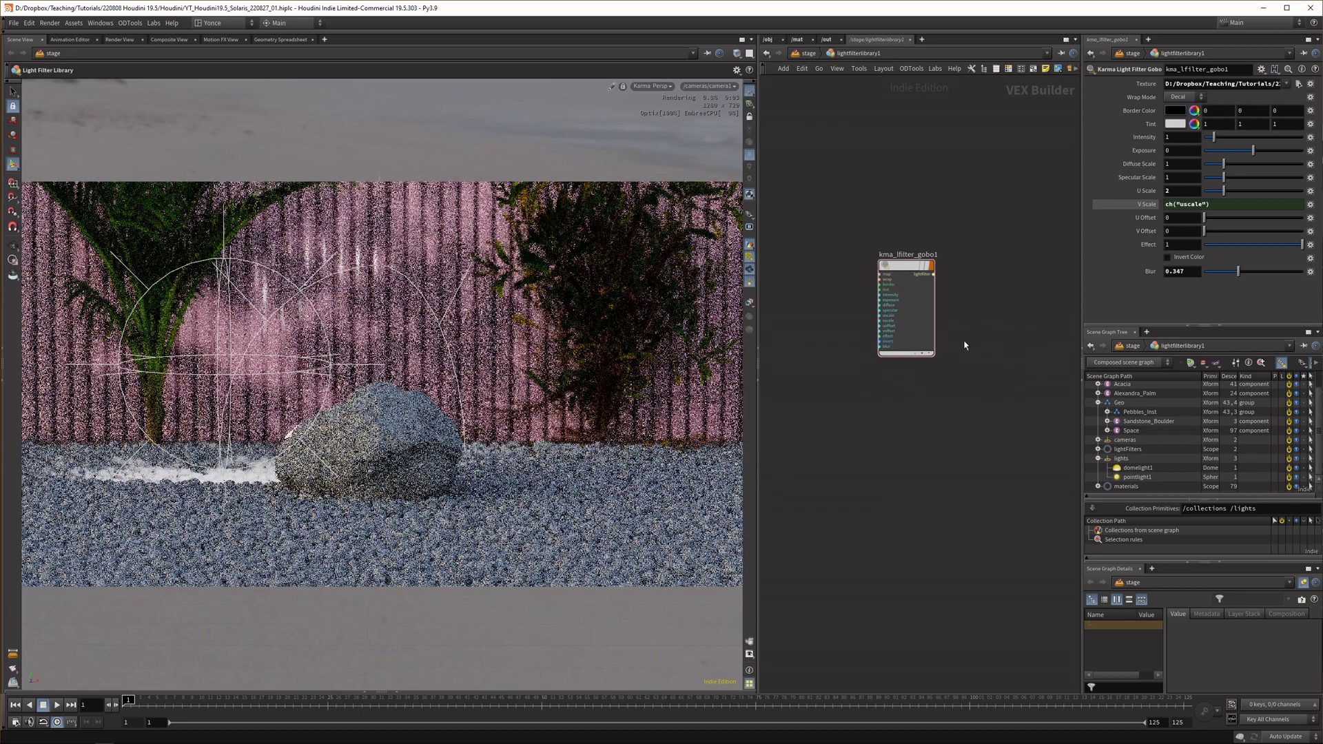
{"action": "middle_click_drag", "start_coordinate": [973, 342], "coordinate": [984, 368]}
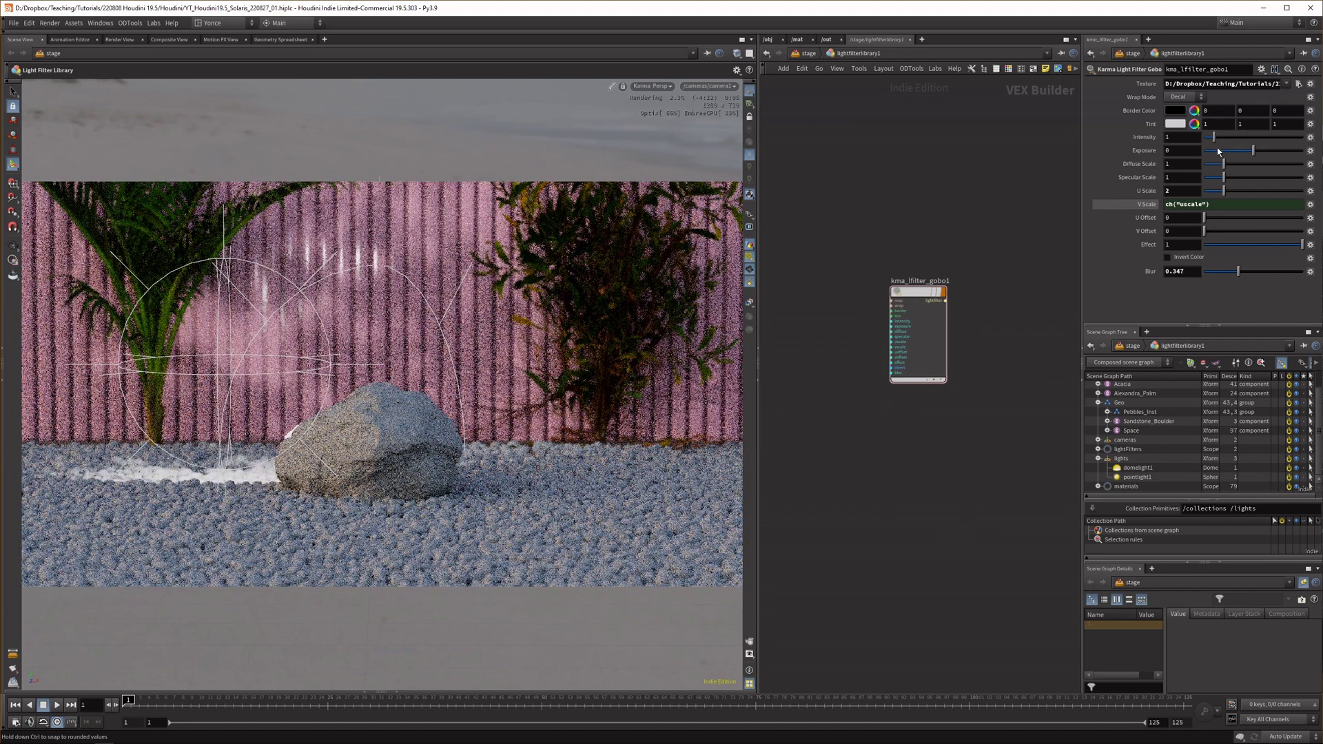
Try raising the gobo filter's Intensity to about 4.21, and set it back to 1.
{"action": "left_click_drag", "start_coordinate": [1214, 137], "coordinate": [1245, 137]}
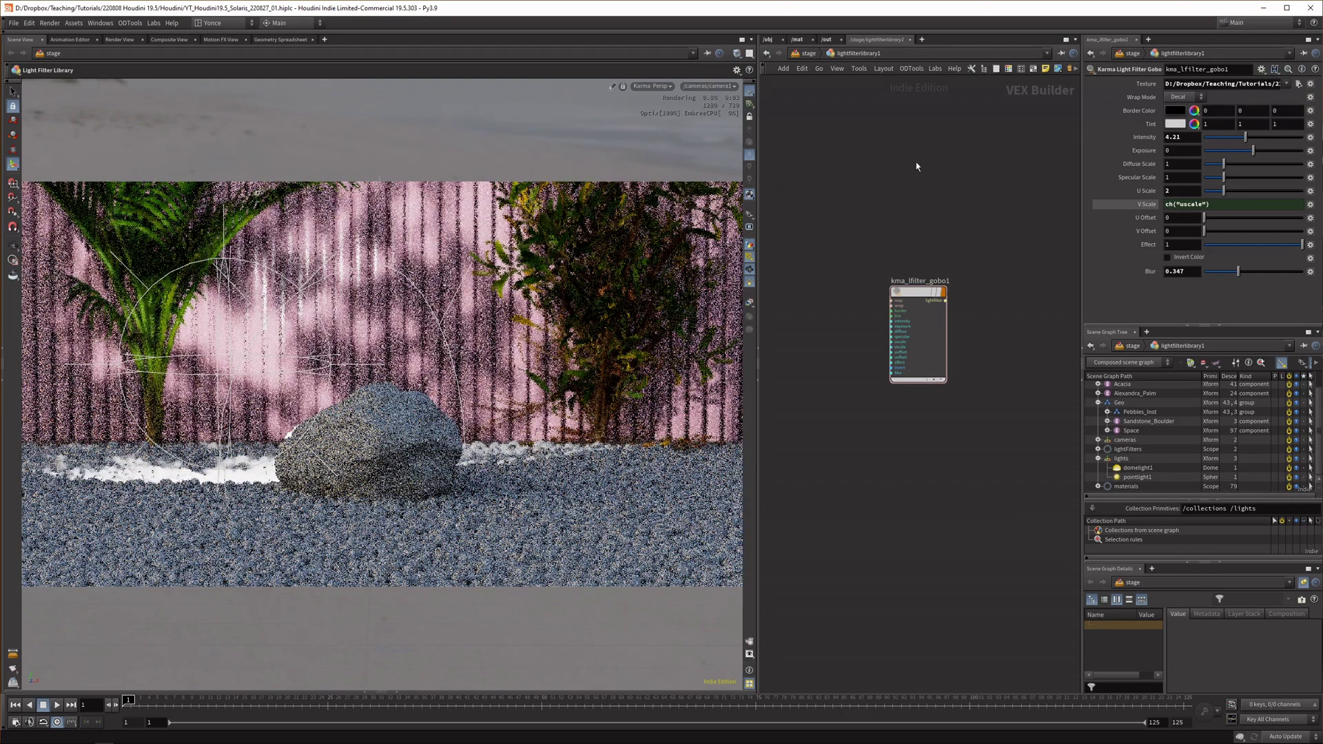
{"action": "middle_click_drag", "start_coordinate": [957, 211], "coordinate": [955, 212]}
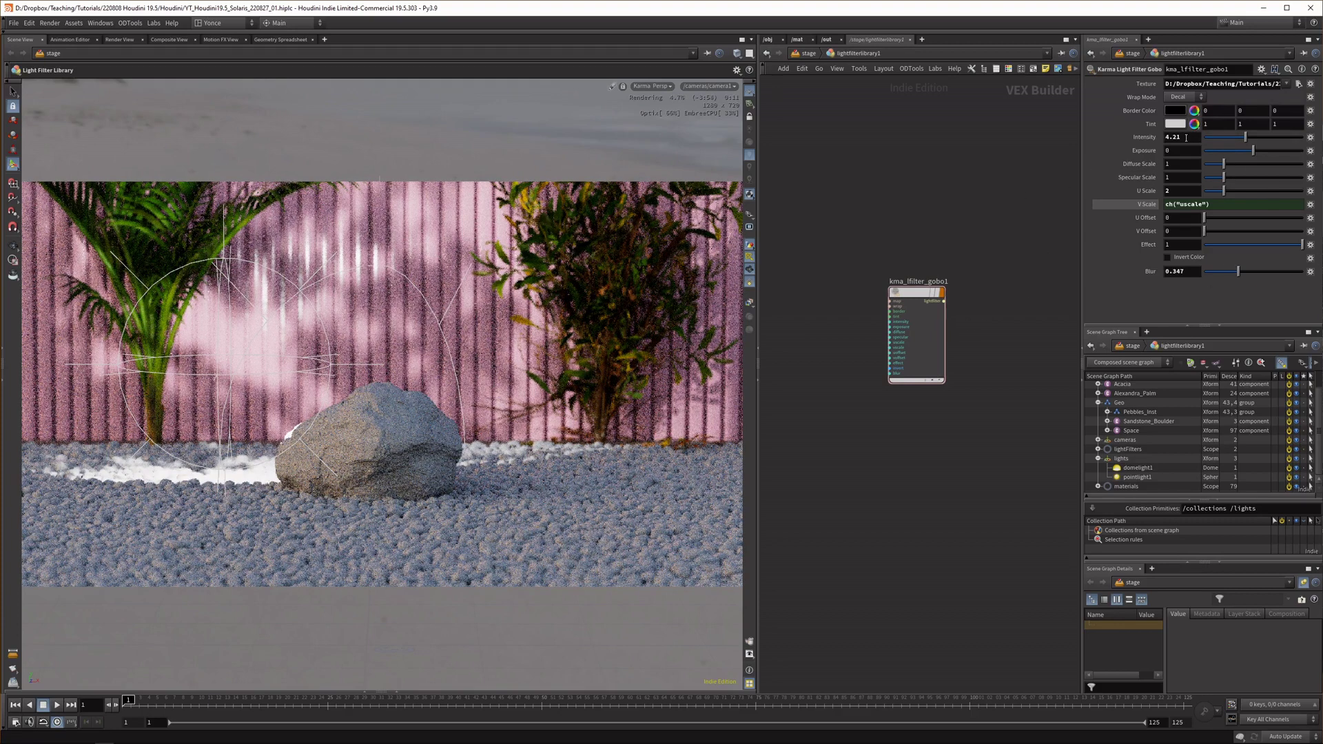
{"action": "left_click", "coordinate": [1186, 137]}
{"action": "type", "text": "1"}
{"action": "key", "text": "Return"}
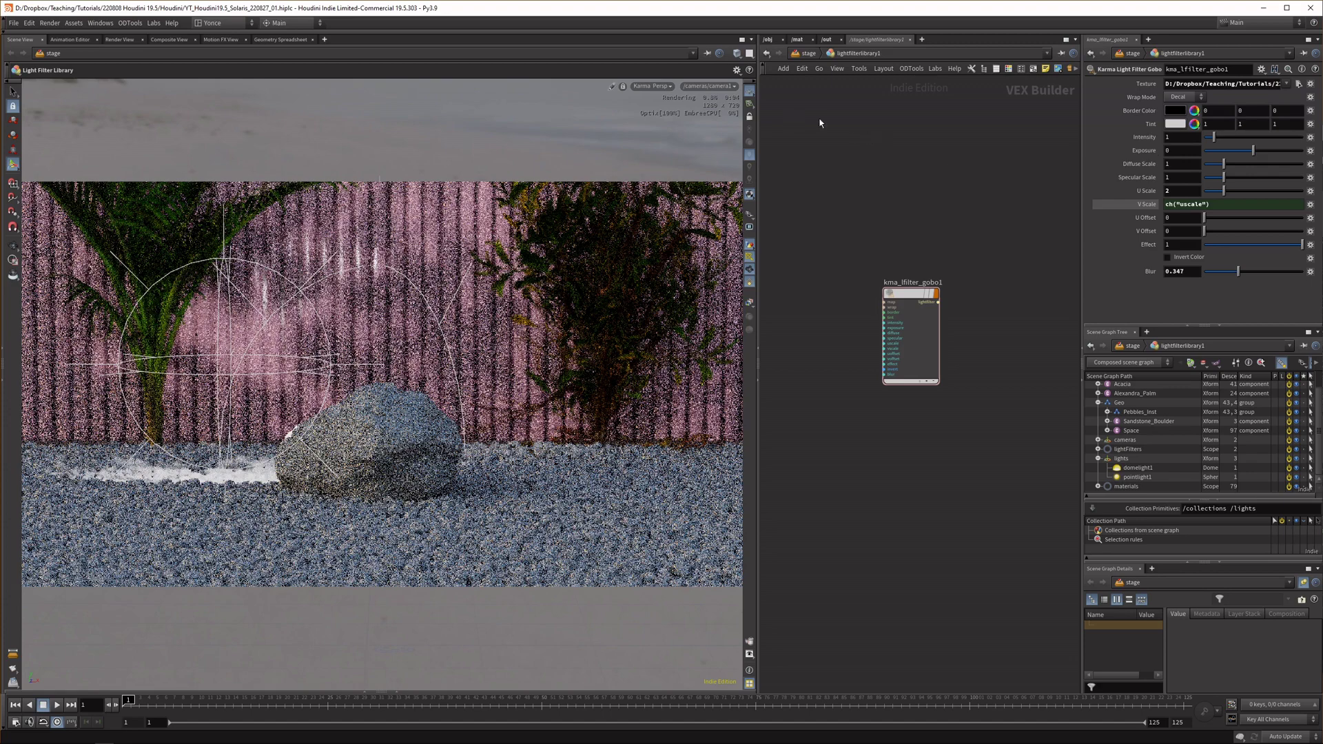
Return to the stage network and set pointlight1's Intensity to 3.
{"action": "left_click", "coordinate": [809, 54]}
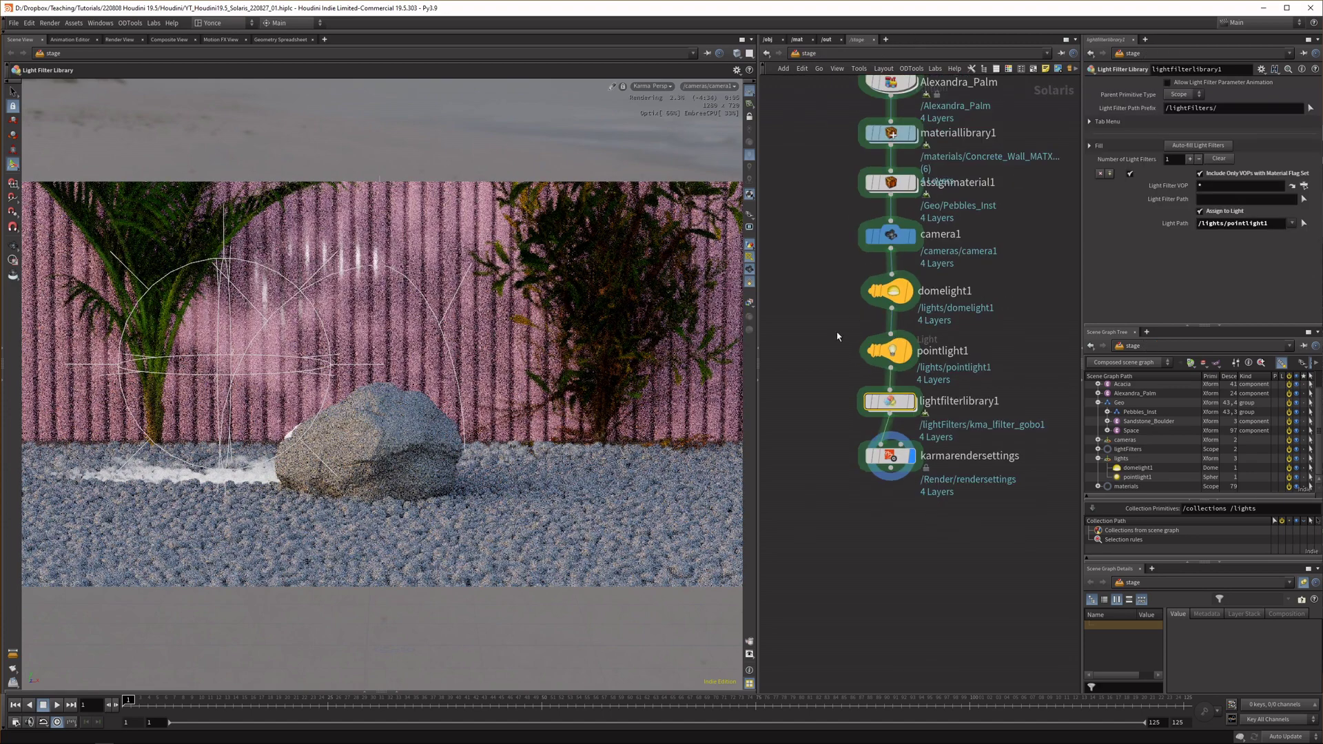
{"action": "left_click", "coordinate": [902, 353]}
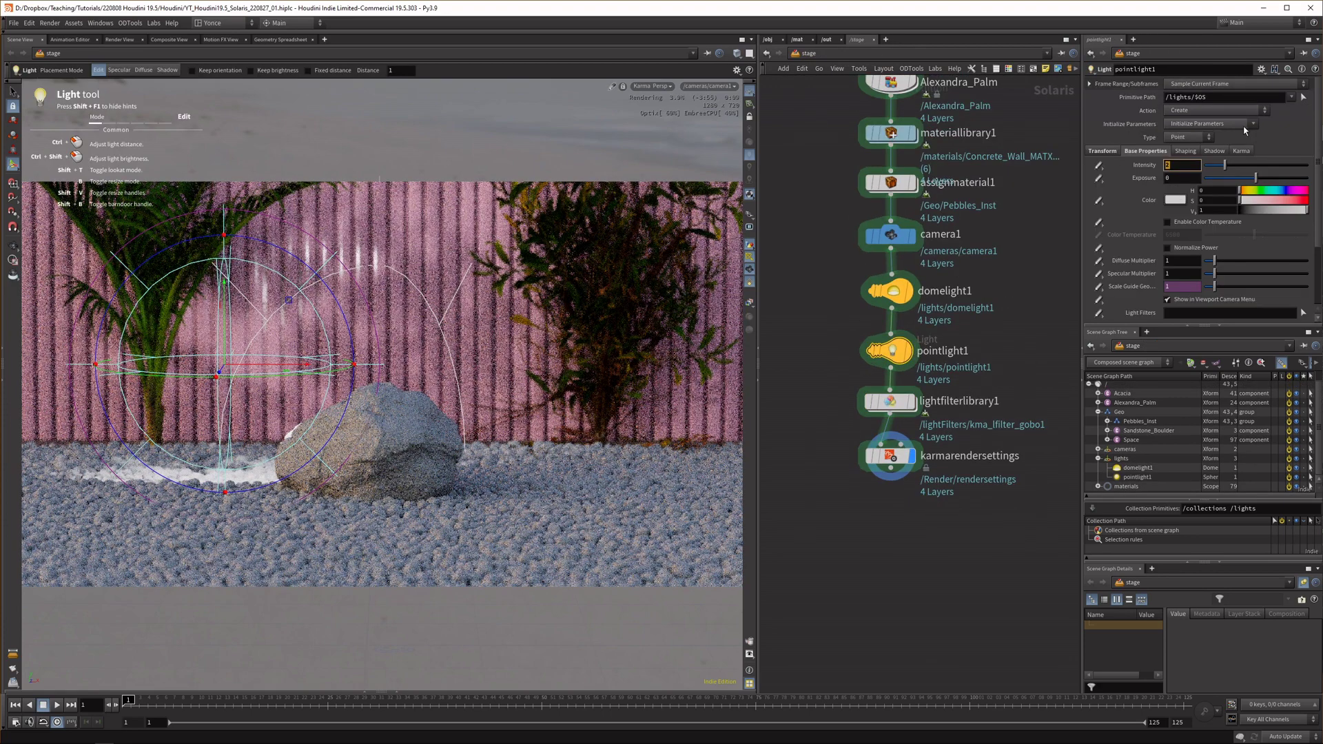
{"action": "type", "text": "3"}
{"action": "key", "text": "Return"}
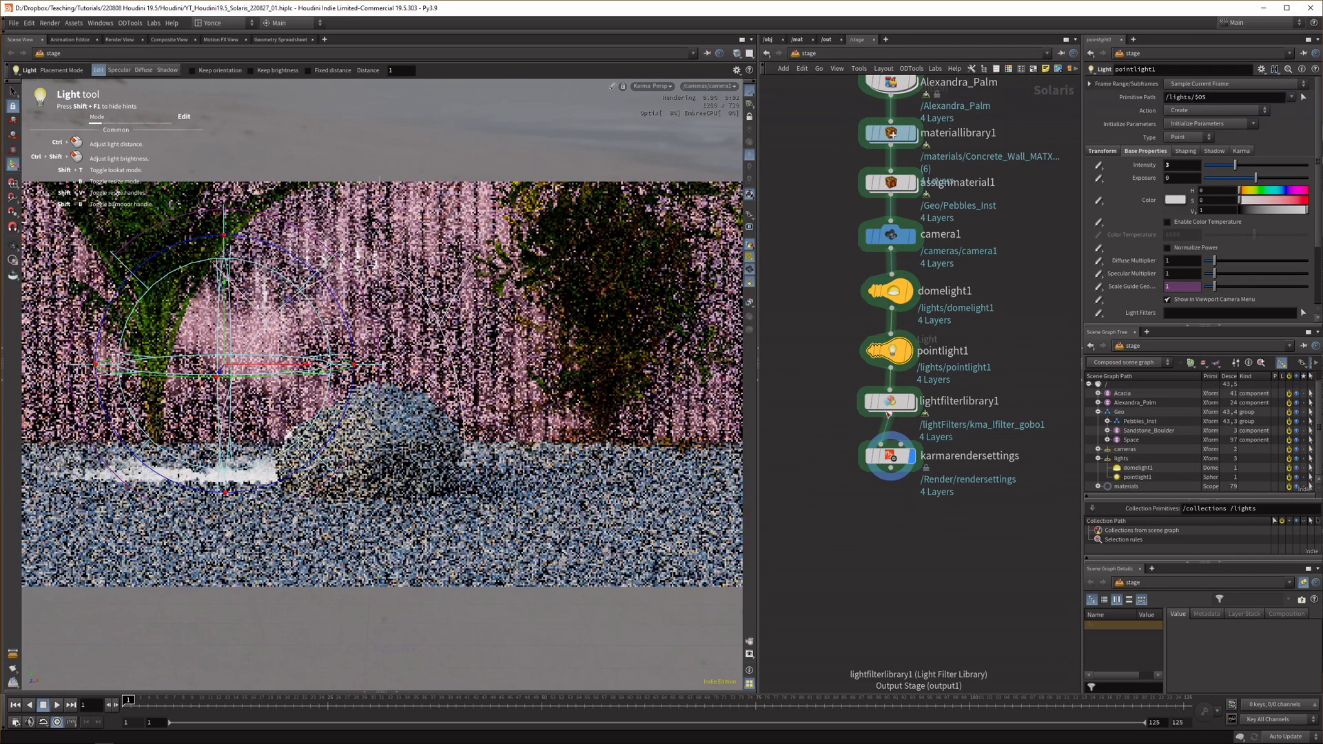
Add a Karma Light Filter Gel node below the gobo inside lightfilterlibrary1.
{"action": "double_click", "coordinate": [890, 406]}
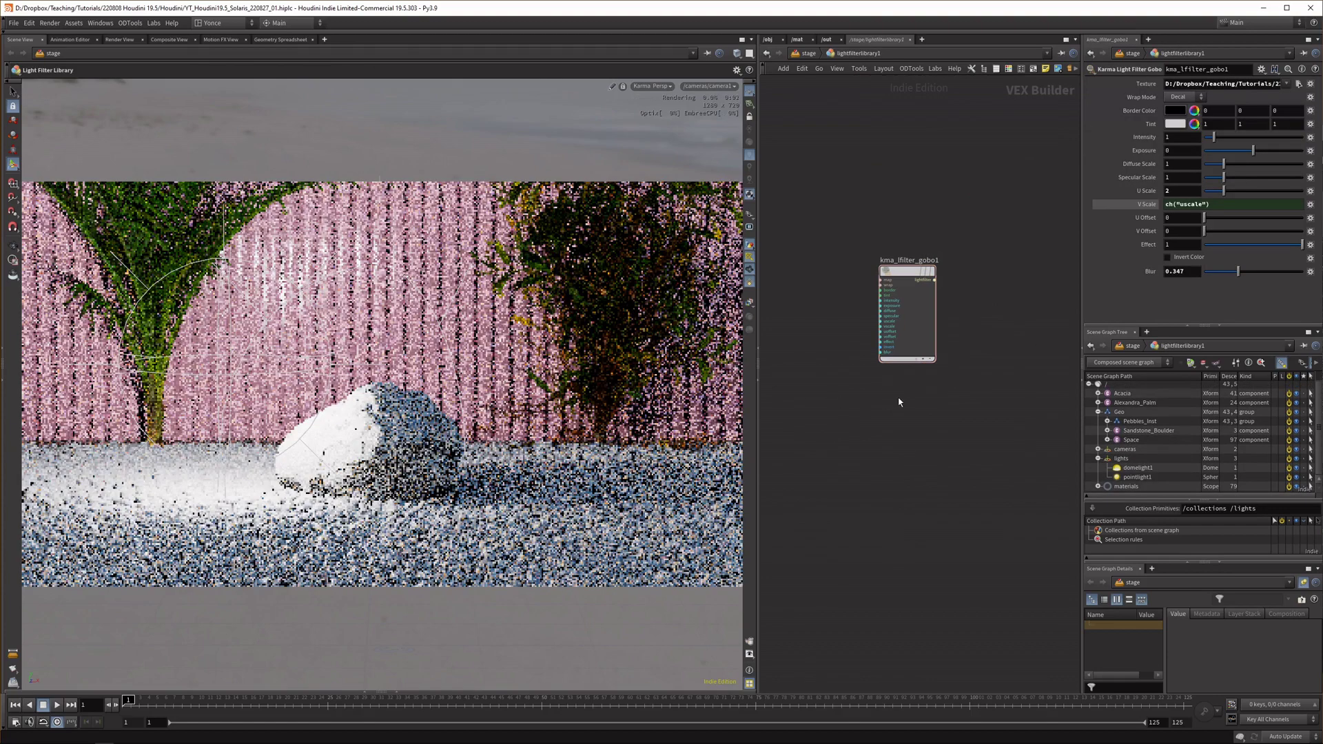
{"action": "key", "text": "Tab"}
{"action": "type", "text": "gel"}
{"action": "key", "text": "Return"}
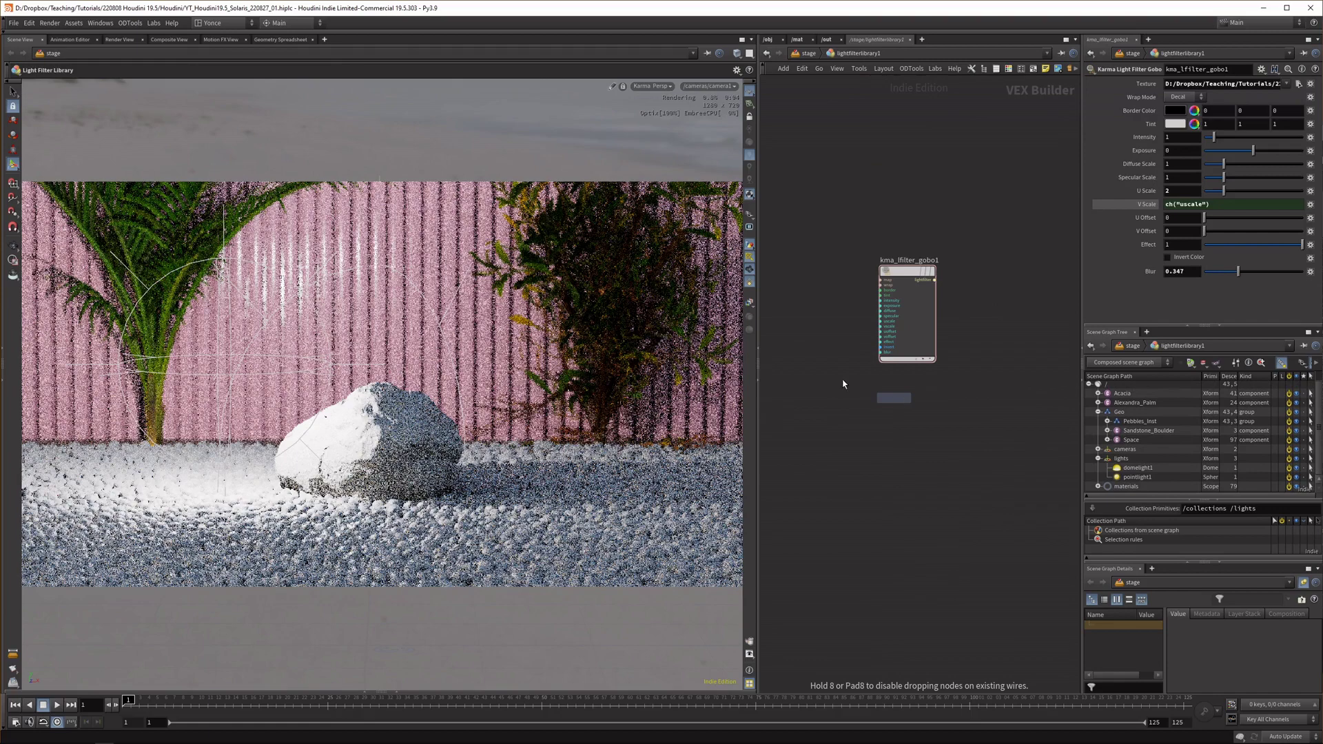
{"action": "left_click", "coordinate": [907, 397]}
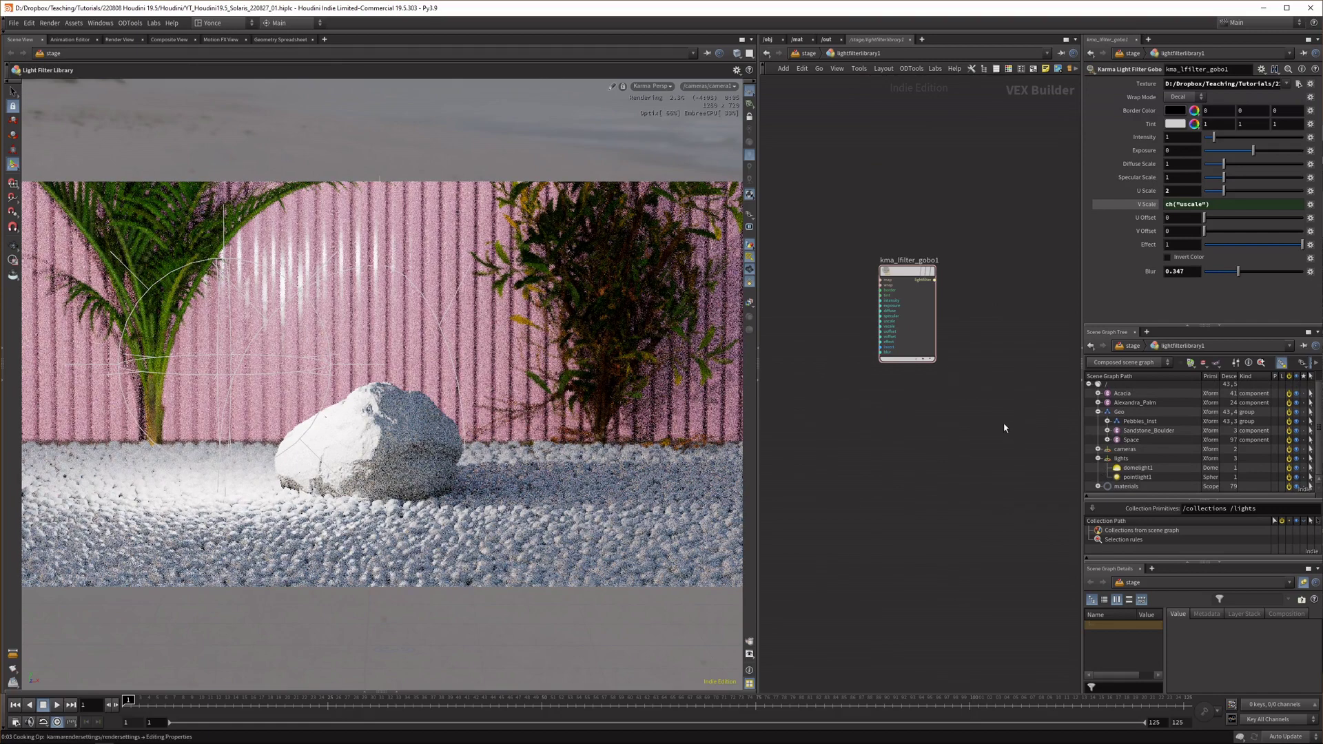
Tint the gel filter a saturated red using HSV values, with hue 360 and saturation about 0.884.
{"action": "left_click", "coordinate": [1194, 84]}
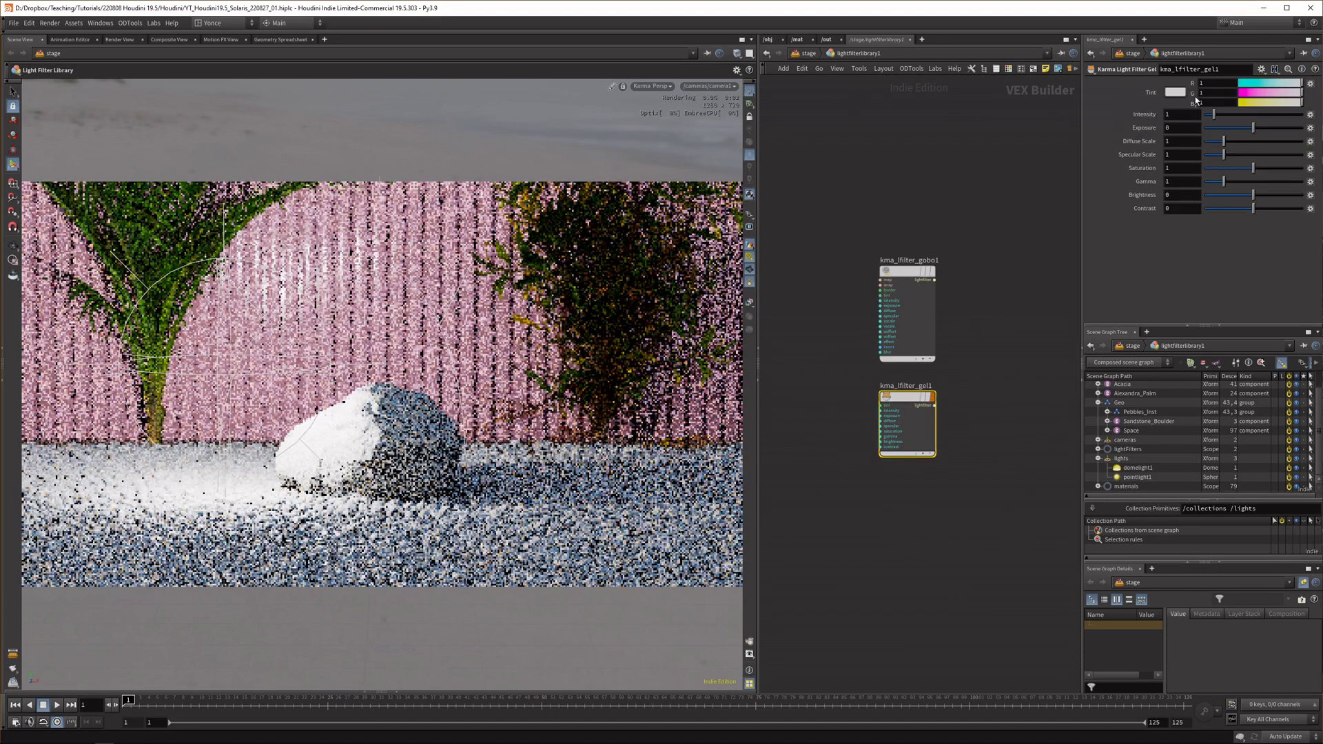
{"action": "left_click", "coordinate": [1195, 104]}
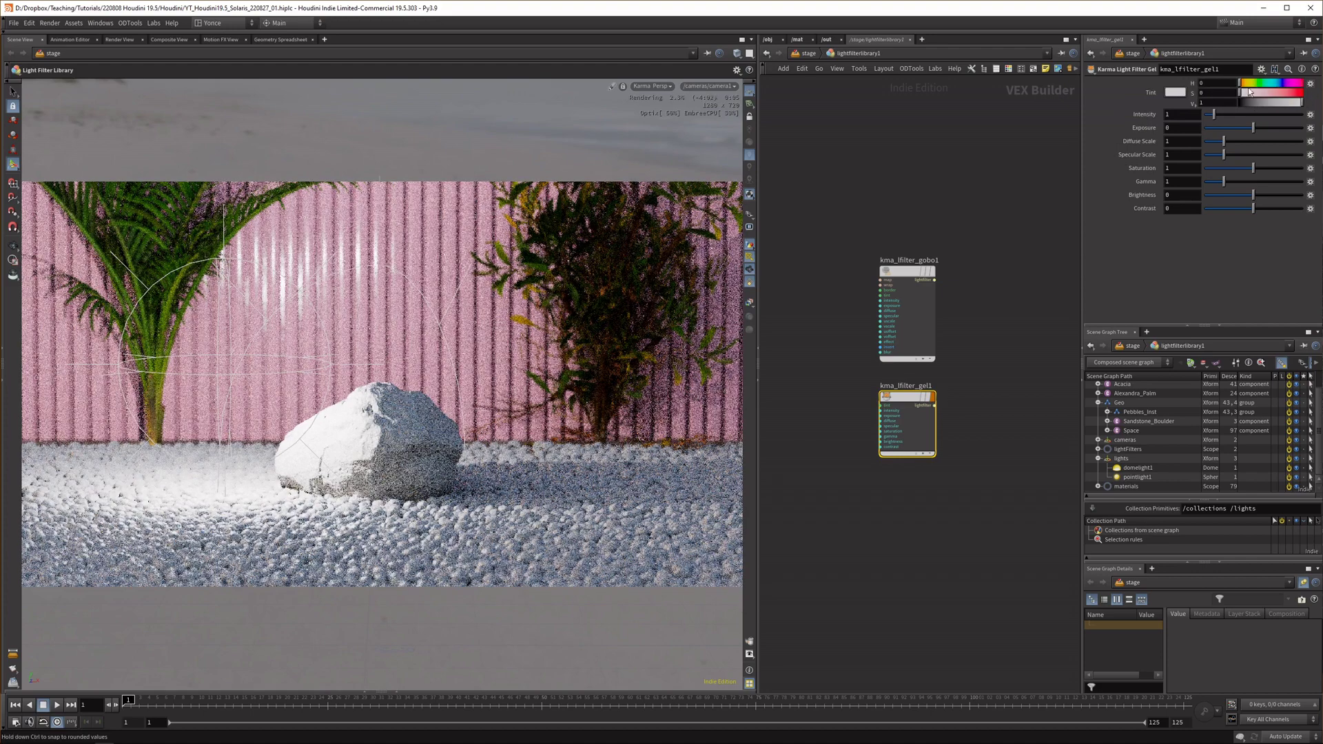
{"action": "left_click_drag", "start_coordinate": [1276, 93], "coordinate": [1295, 94]}
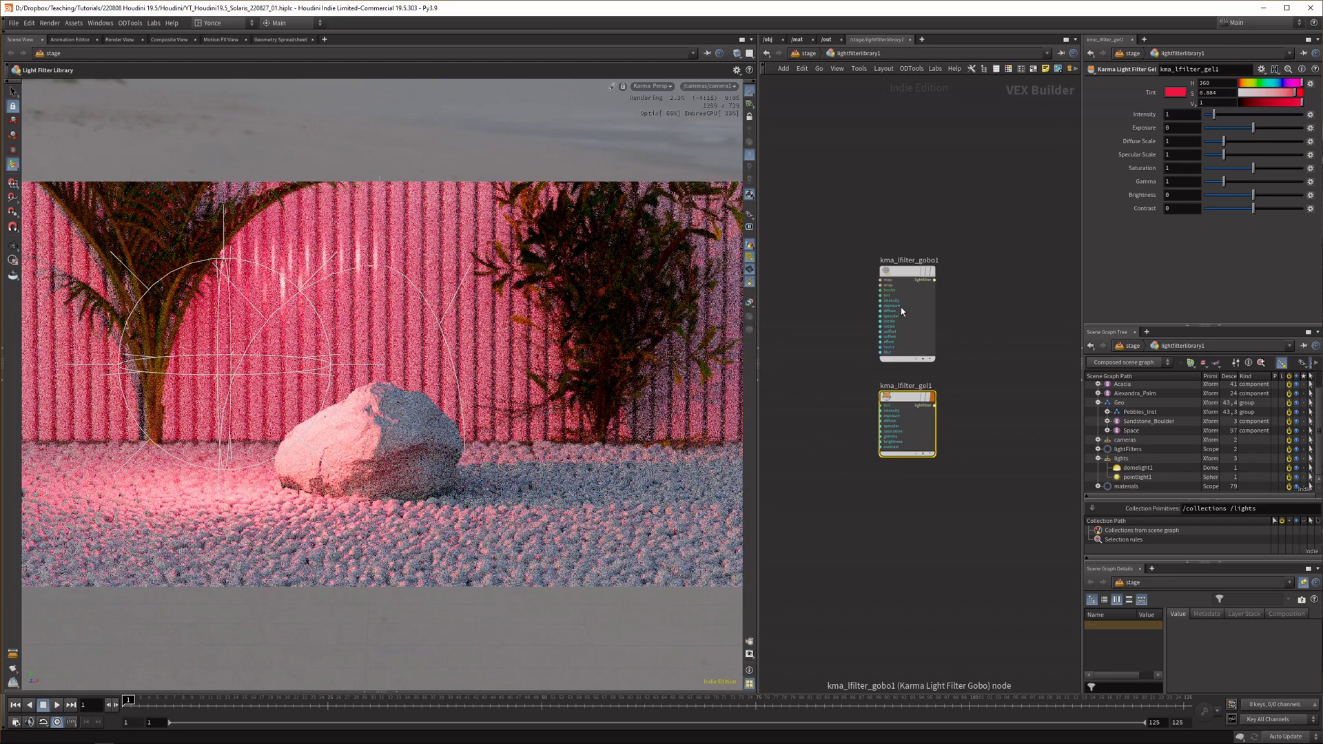
Check pointlight1's parameters in the stage network and go back inside lightfilterlibrary1.
{"action": "scroll", "coordinate": [1059, 80], "scroll_direction": "up", "scroll_amount": 1}
{"action": "left_click", "coordinate": [807, 54]}
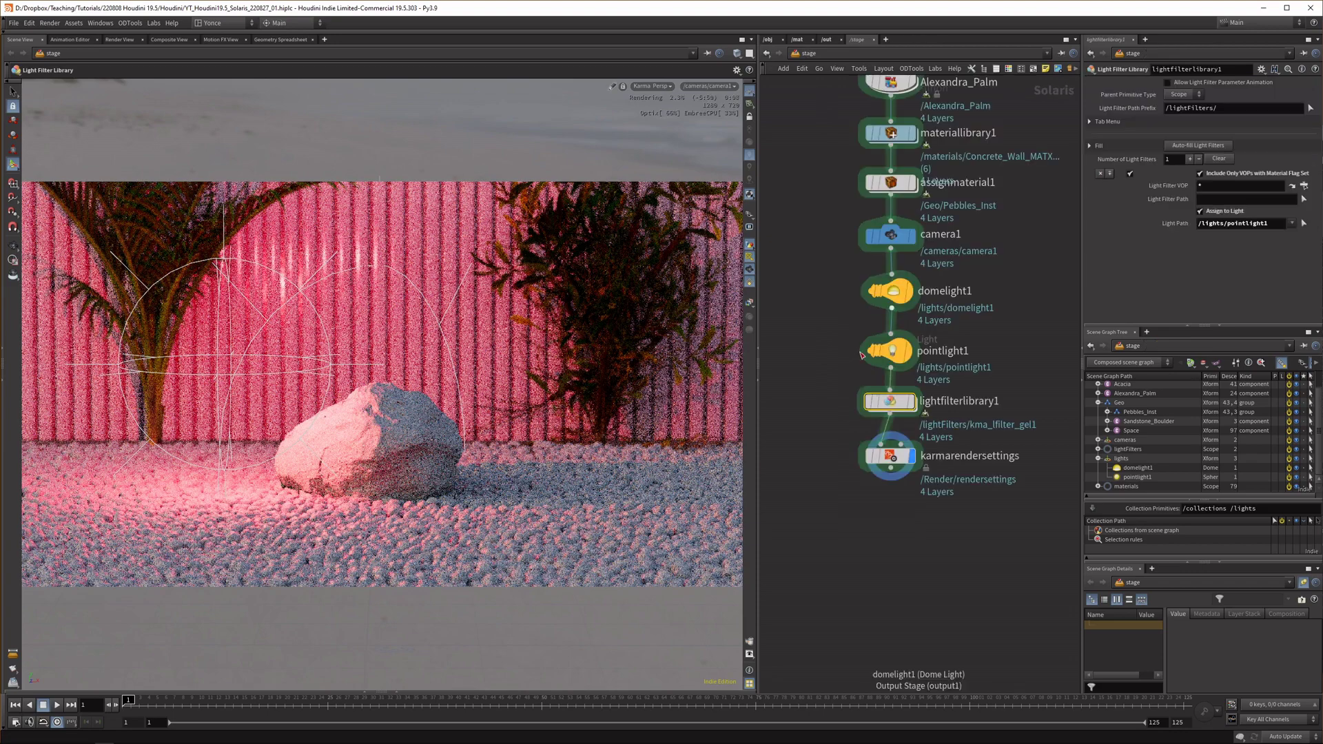
{"action": "left_click", "coordinate": [892, 350]}
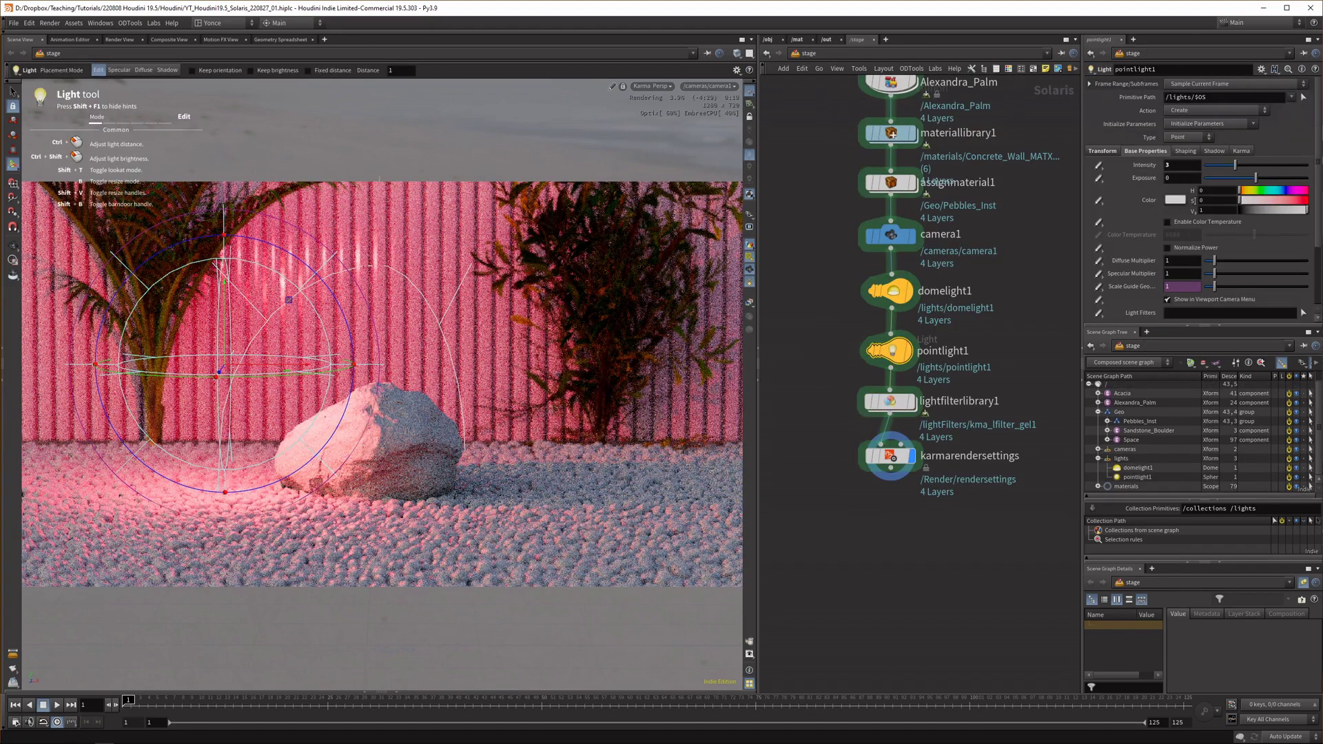
{"action": "double_click", "coordinate": [889, 401]}
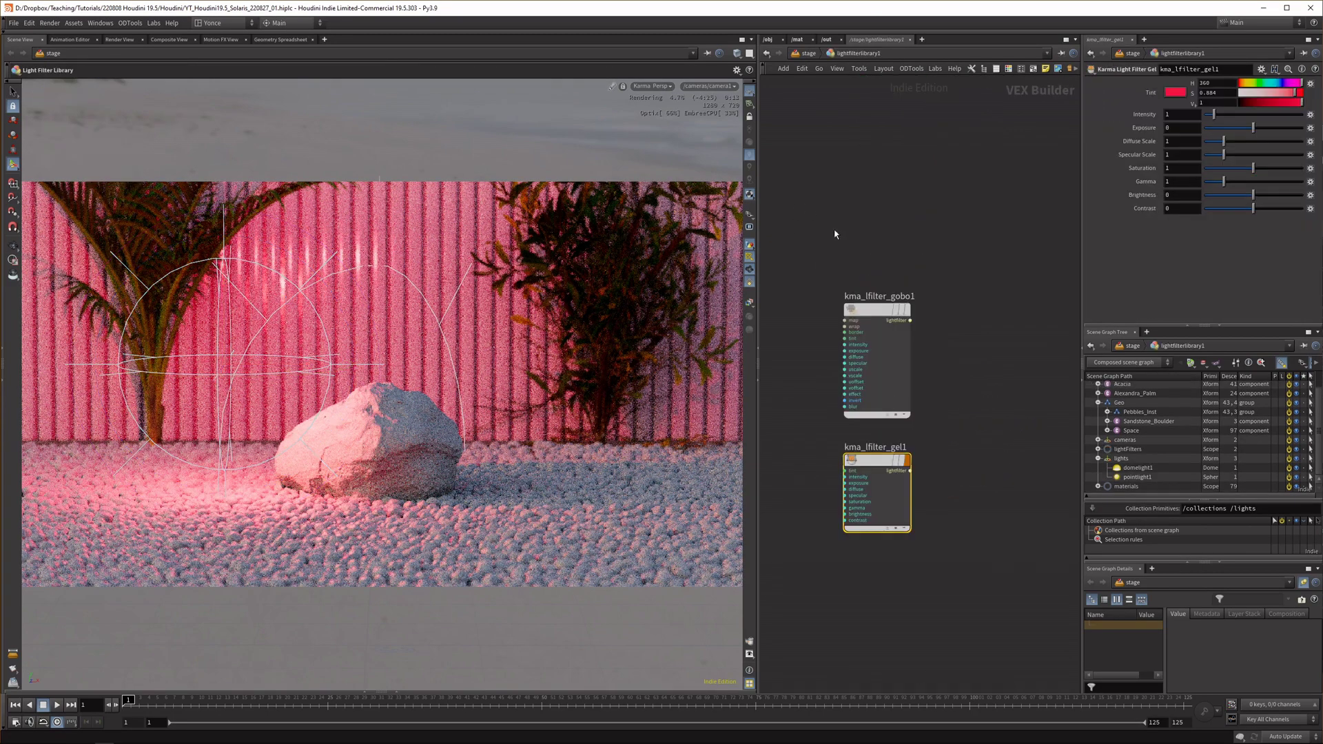
Lay out the gobo and gel nodes neatly in the light filter network.
{"action": "left_click_drag", "start_coordinate": [880, 527], "coordinate": [874, 510]}
{"action": "middle_click_drag", "start_coordinate": [931, 364], "coordinate": [927, 304]}
{"action": "key", "text": "l"}
{"action": "scroll", "coordinate": [908, 410], "scroll_direction": "down", "scroll_amount": 1}
{"action": "middle_click_drag", "start_coordinate": [900, 441], "coordinate": [869, 393]}
{"action": "scroll", "coordinate": [901, 379], "scroll_direction": "up", "scroll_amount": 2}
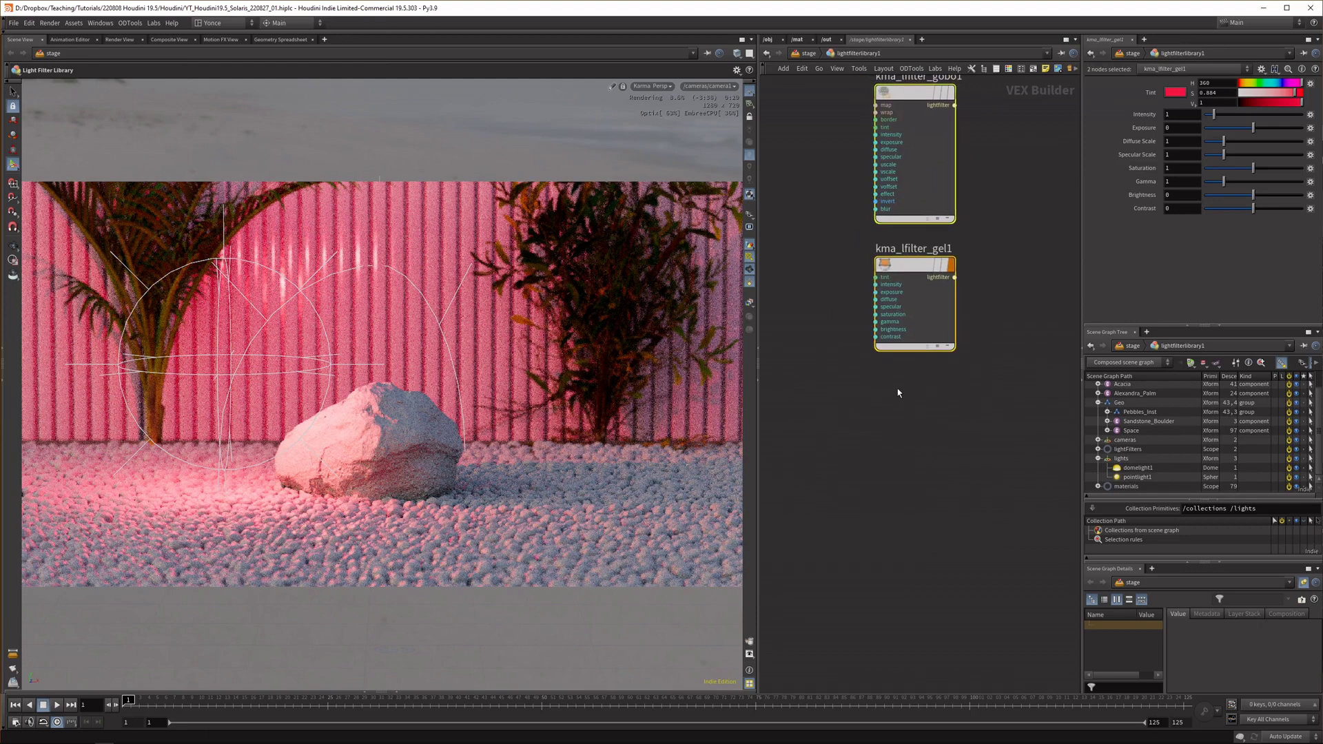
{"action": "left_click_drag", "start_coordinate": [973, 412], "coordinate": [925, 338]}
{"action": "scroll", "coordinate": [861, 358], "scroll_direction": "down", "scroll_amount": 3}
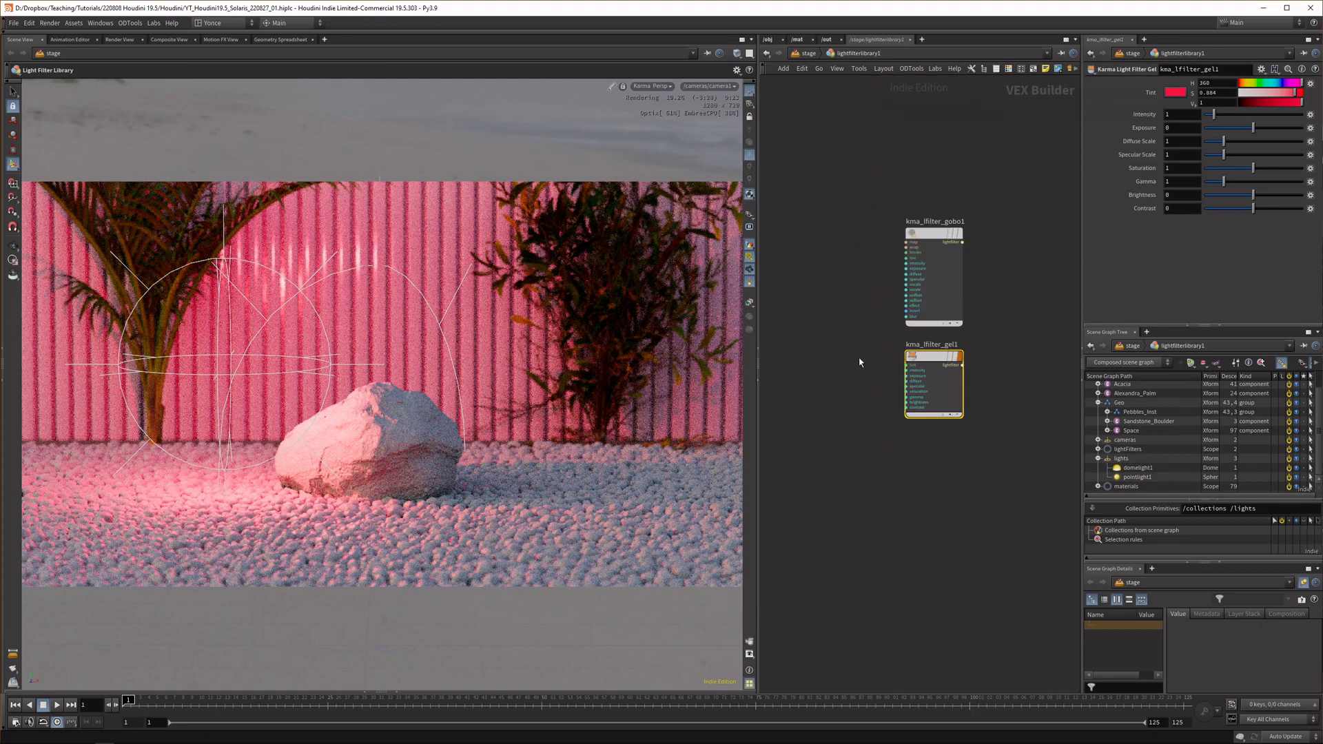
{"action": "key", "text": "Tab"}
{"action": "type", "text": "project"}
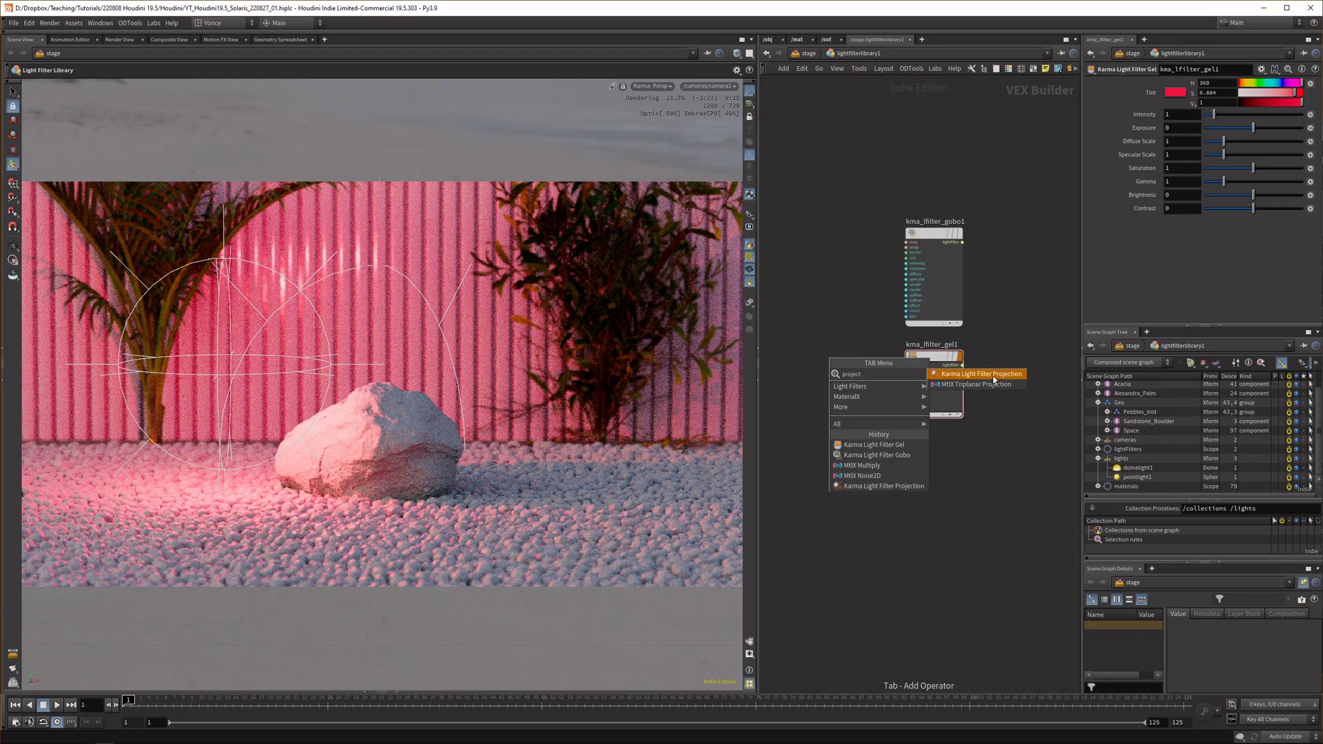
{"action": "middle_click_drag", "start_coordinate": [825, 328], "coordinate": [853, 374]}
{"action": "mouse_move", "coordinate": [936, 383]}
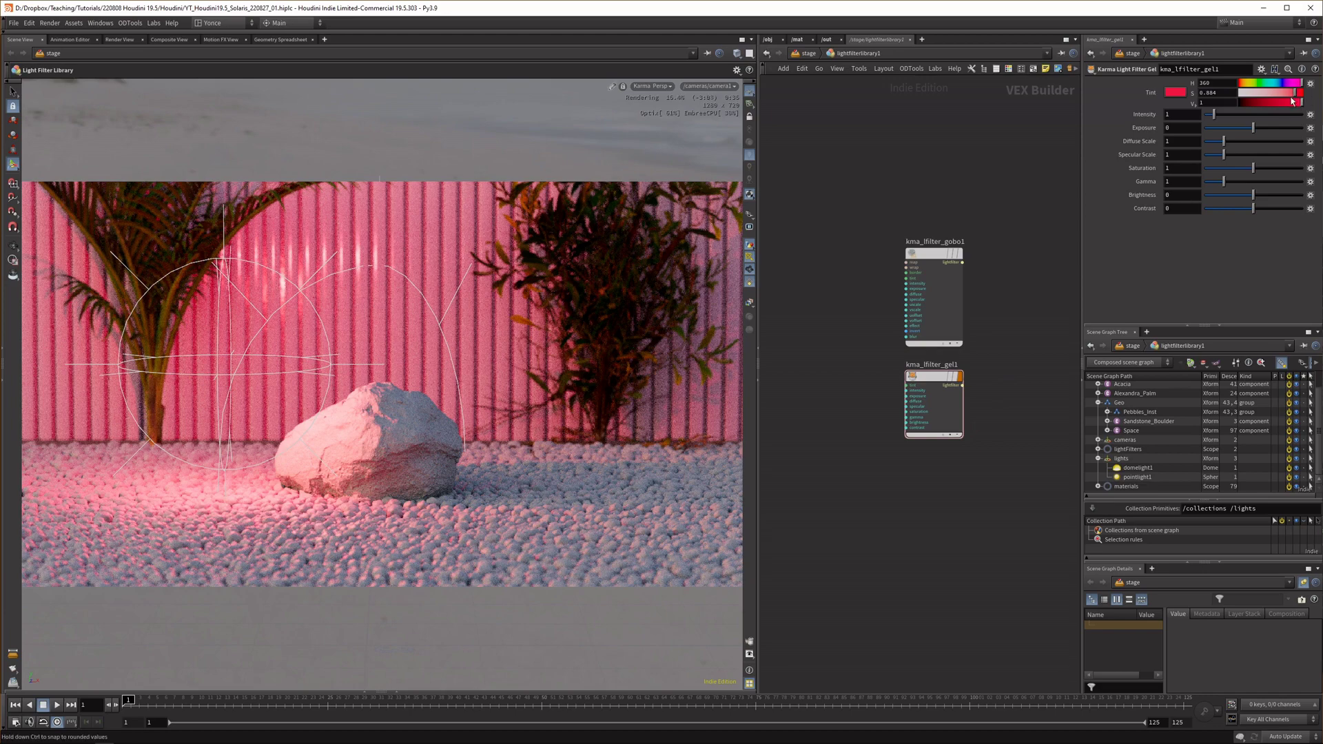
Reduce the gel tint's saturation to about 0.736 and add a Karma Light Filter Barndoor node below the gel.
{"action": "left_click_drag", "start_coordinate": [1285, 95], "coordinate": [1277, 91]}
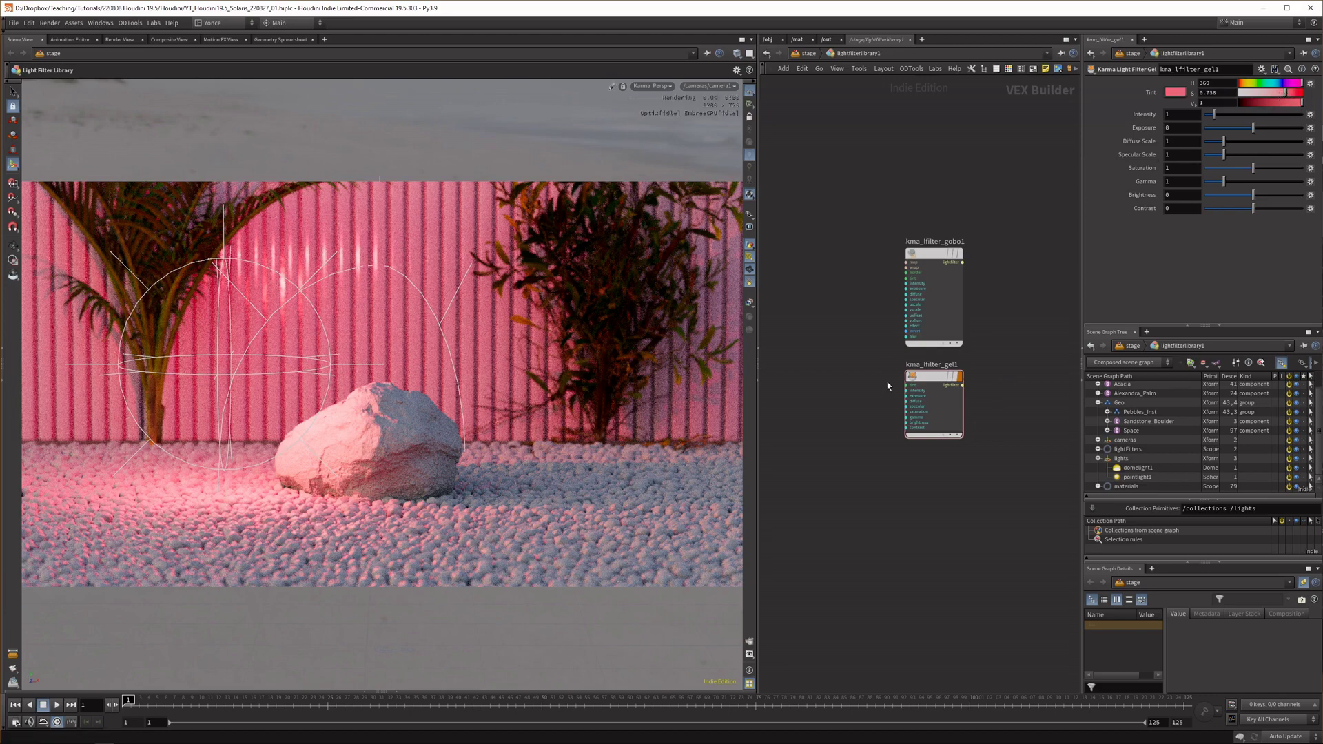
{"action": "key", "text": "Tab"}
{"action": "type", "text": "barn"}
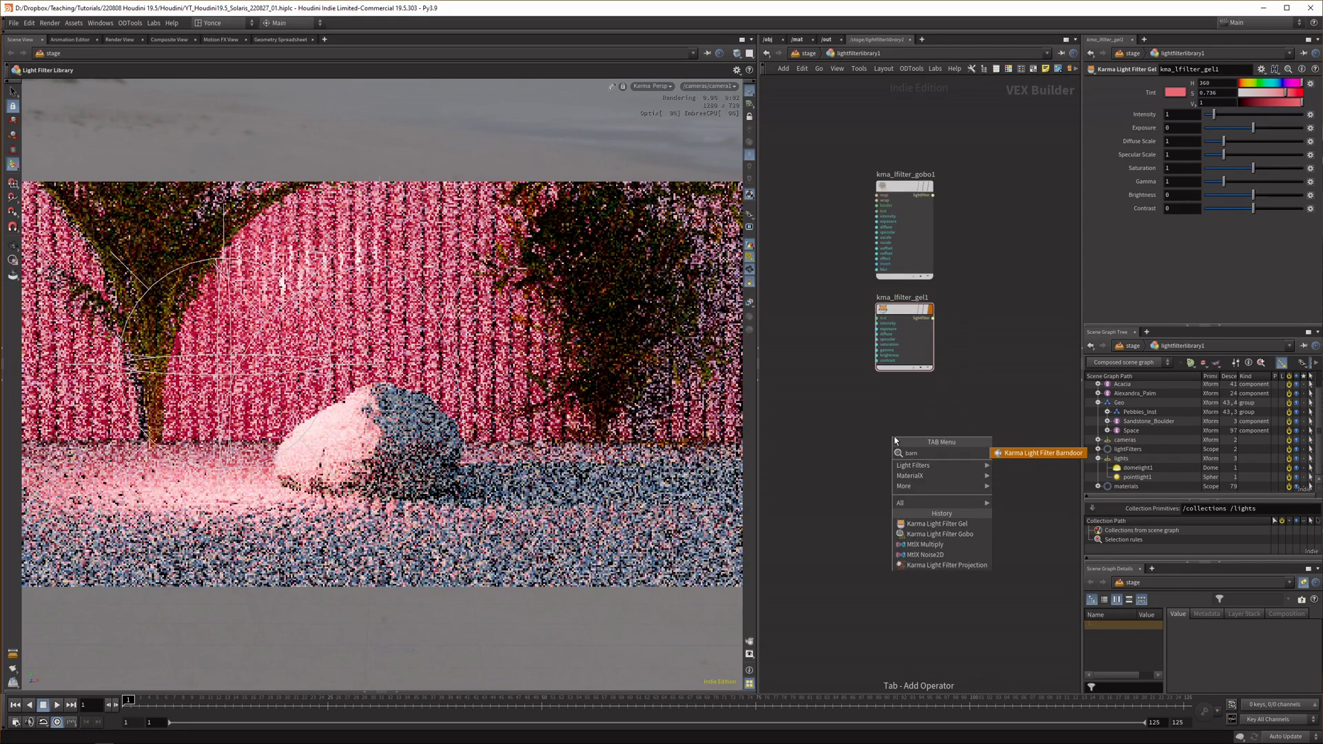
{"action": "type", "text": "d"}
{"action": "key", "text": "Return"}
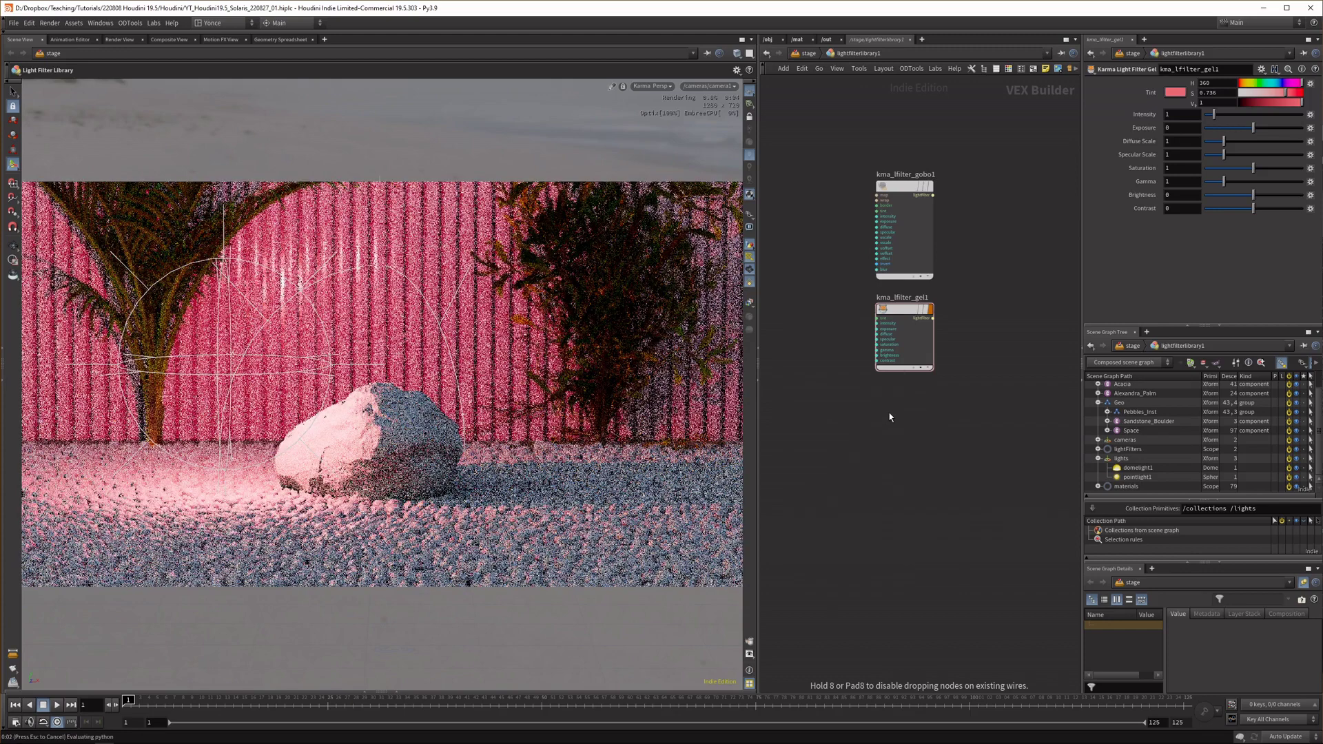
{"action": "left_click", "coordinate": [907, 420]}
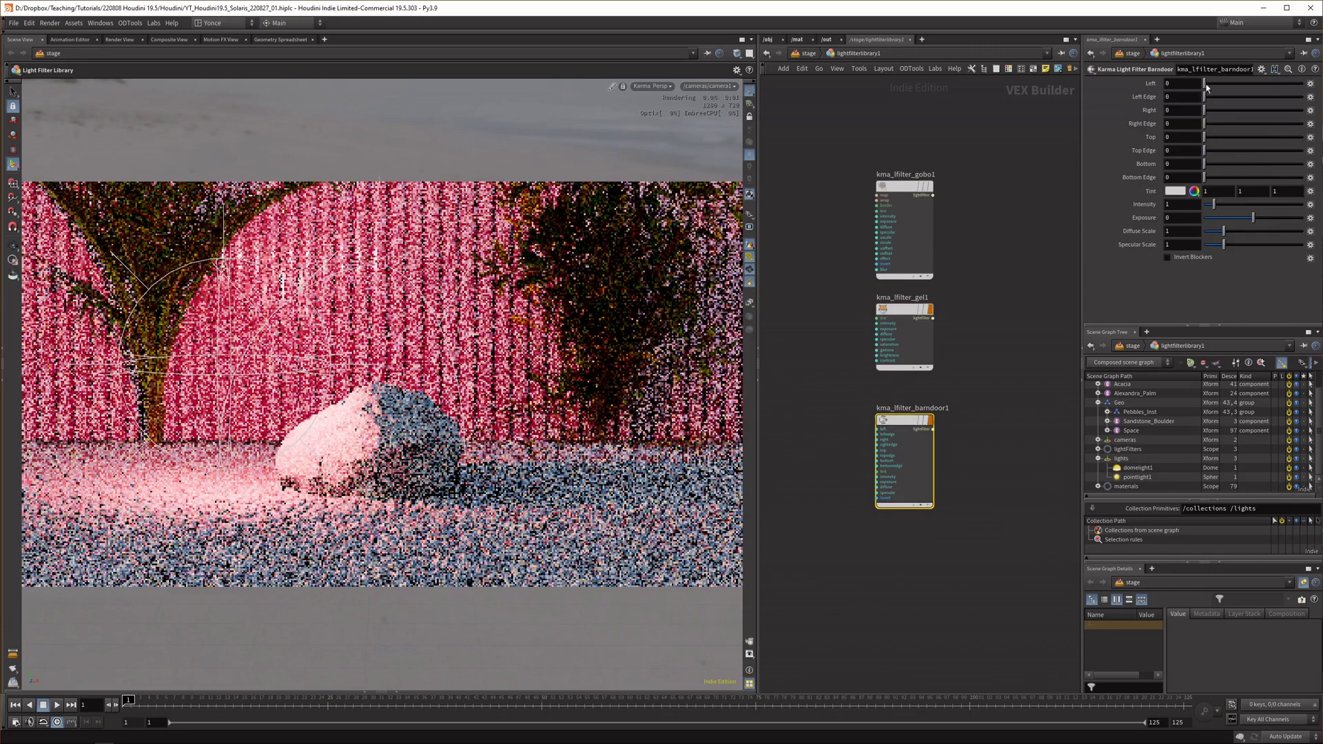
Set the barndoor filter's Left value to about 0.511 to block part of the light.
{"action": "left_click_drag", "start_coordinate": [1221, 84], "coordinate": [1242, 91]}
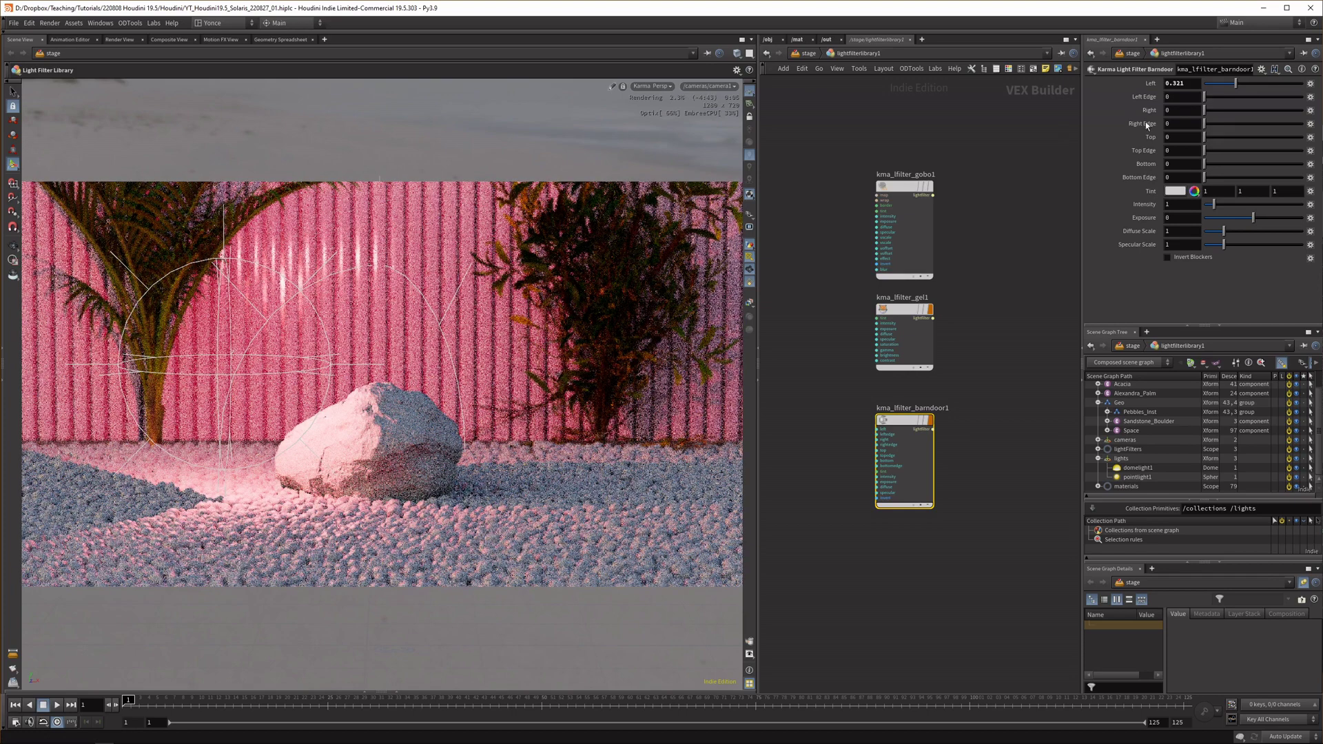
{"action": "left_click_drag", "start_coordinate": [1235, 86], "coordinate": [1254, 81]}
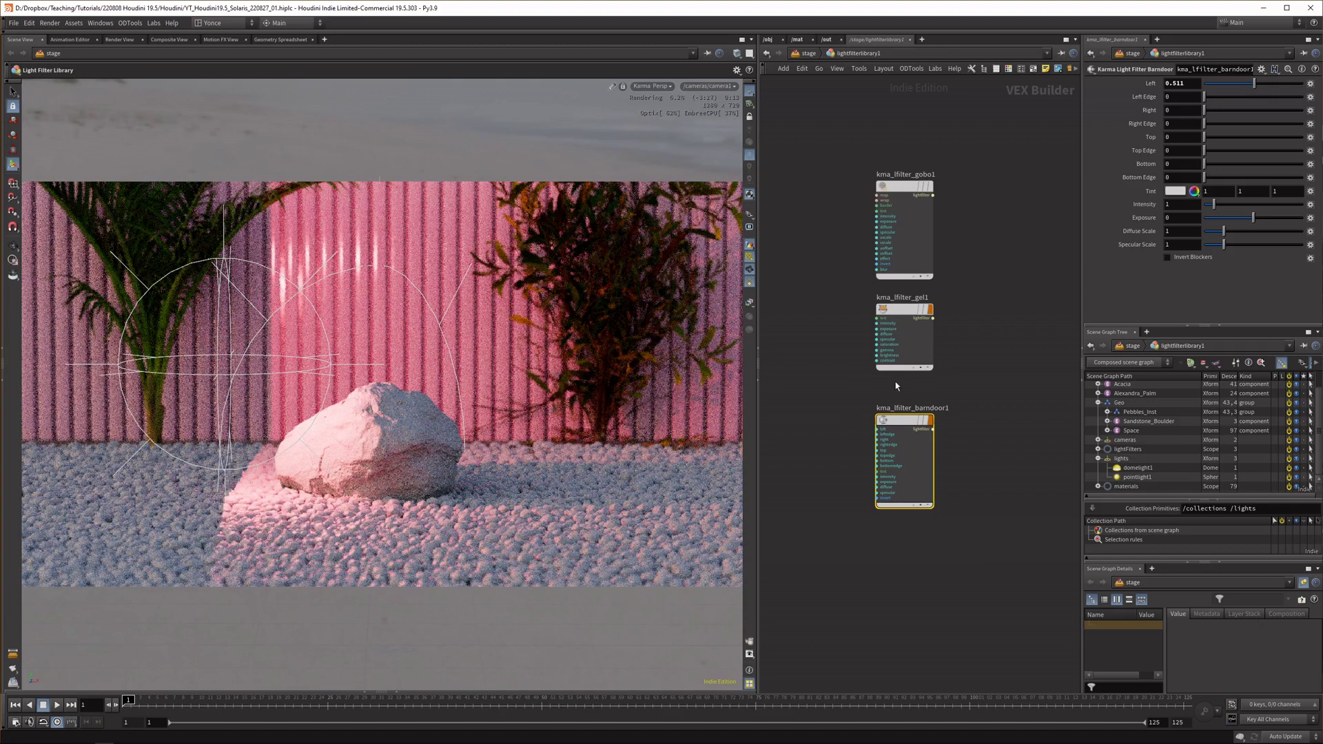
{"action": "left_click", "coordinate": [875, 52]}
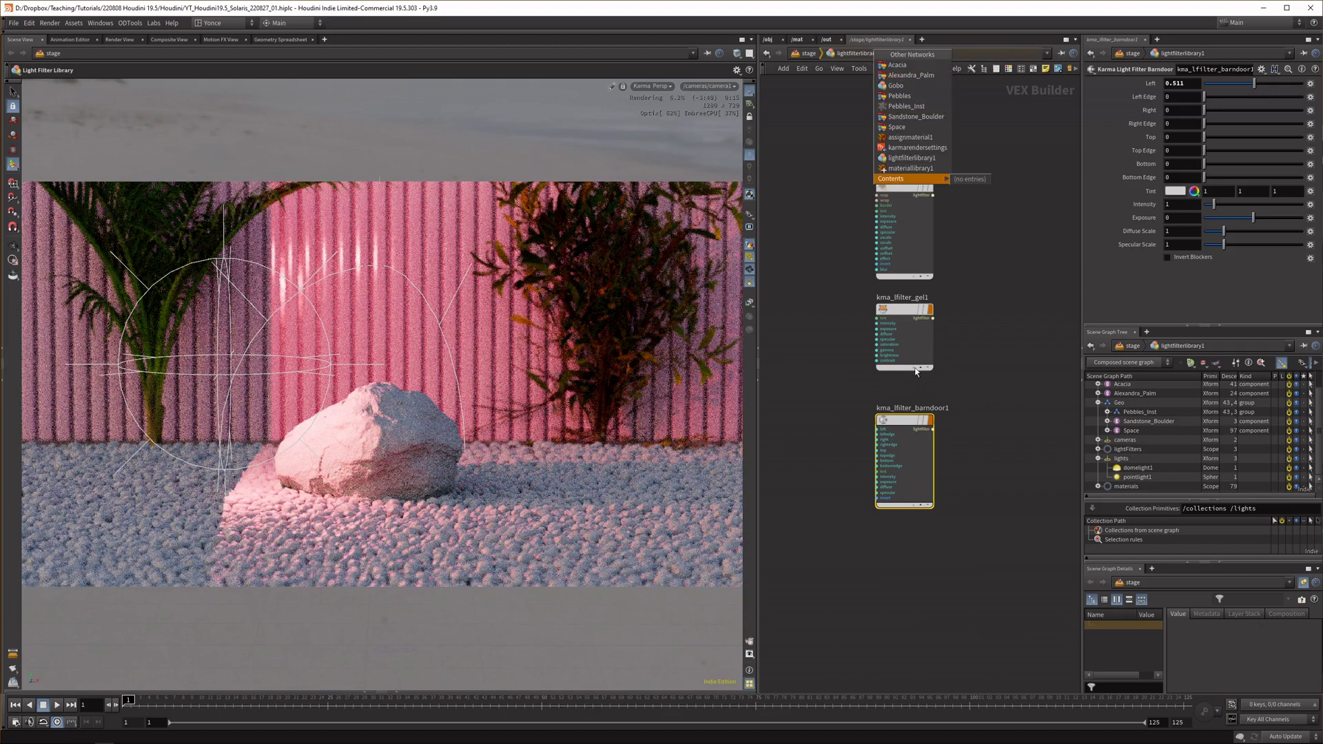
{"action": "left_click", "coordinate": [693, 370]}
Lay out the three light filter nodes and enable the material flag on kma_lfilter_gobo1.
{"action": "left_click_drag", "start_coordinate": [823, 161], "coordinate": [936, 510]}
{"action": "key", "text": "l"}
{"action": "left_click", "coordinate": [849, 419]}
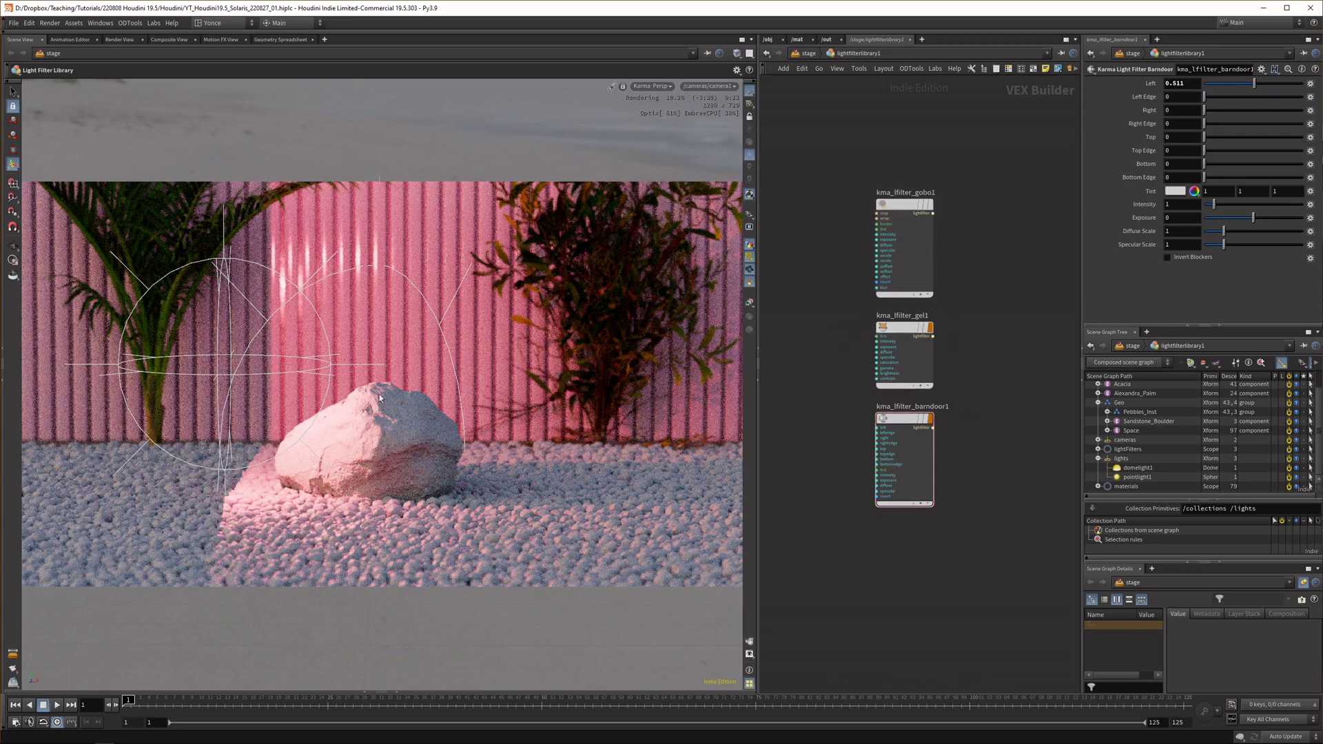
{"action": "mouse_move", "coordinate": [949, 258]}
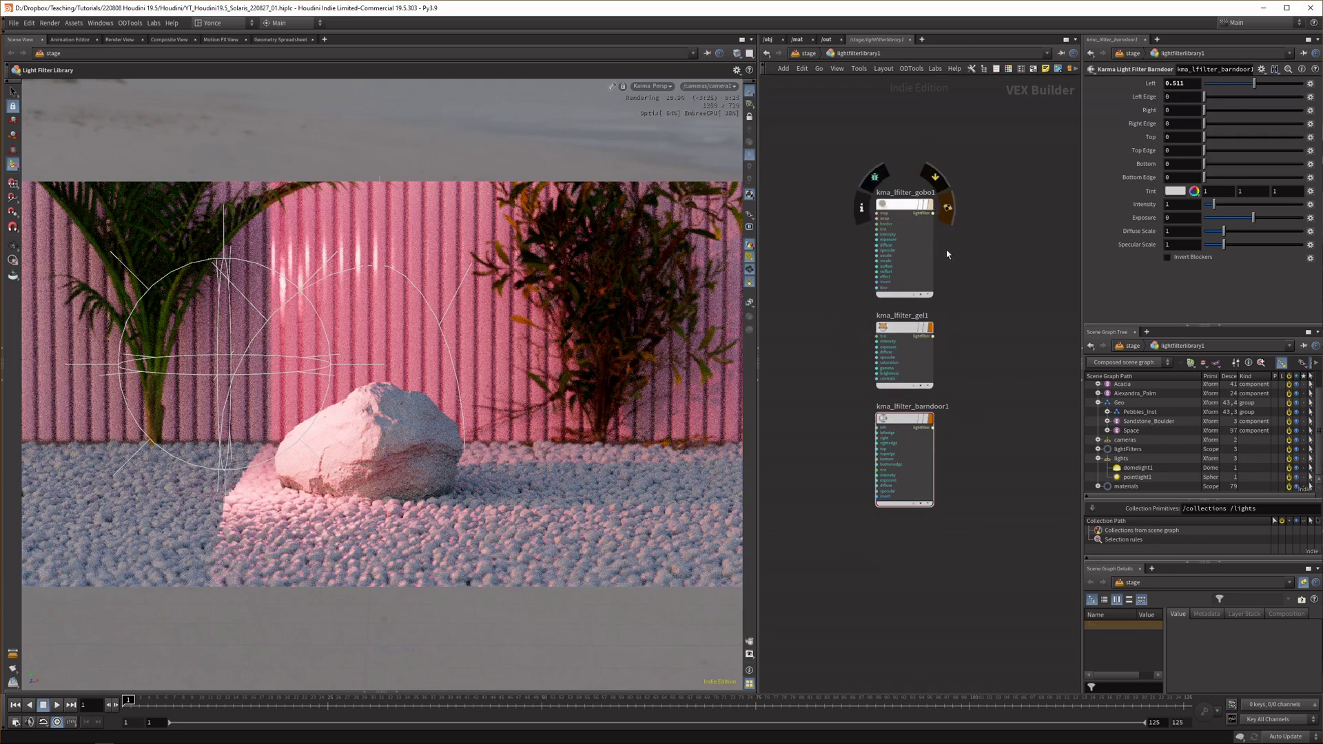
{"action": "left_click", "coordinate": [947, 207]}
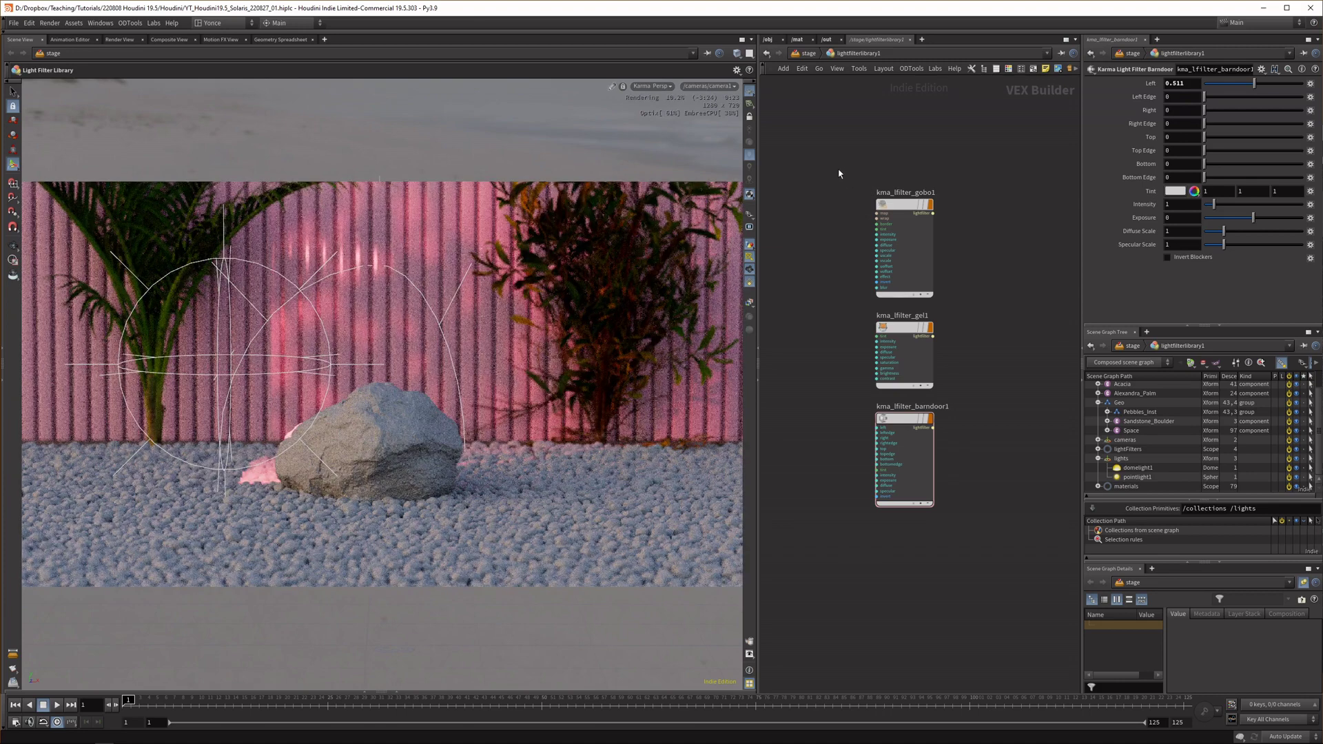
{"action": "left_click_drag", "start_coordinate": [827, 164], "coordinate": [946, 516]}
{"action": "middle_click_drag", "start_coordinate": [957, 483], "coordinate": [1002, 366]}
{"action": "left_click", "coordinate": [1002, 365]}
{"action": "key", "text": "Tab"}
{"action": "key", "text": "Escape"}
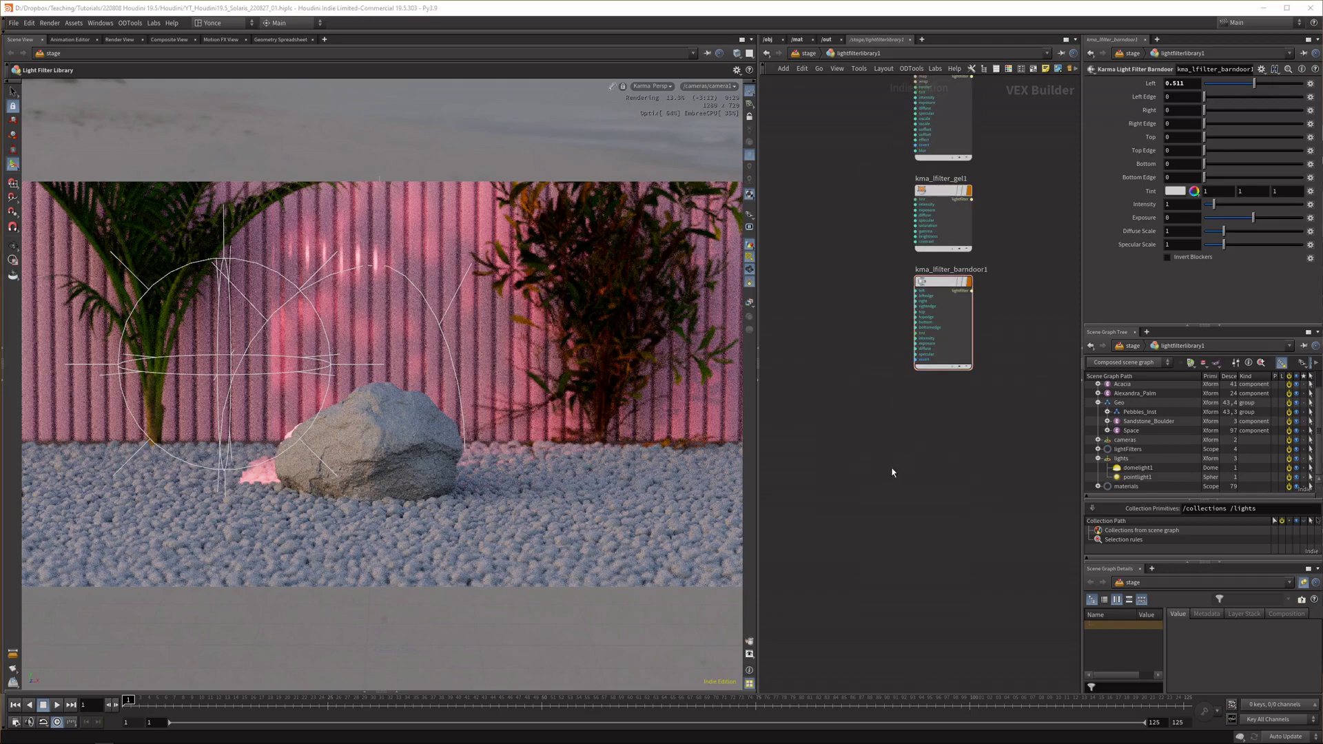
{"action": "middle_click_drag", "start_coordinate": [890, 450], "coordinate": [889, 462]}
{"action": "middle_click_drag", "start_coordinate": [867, 519], "coordinate": [810, 617]}
{"action": "scroll", "coordinate": [818, 298], "scroll_direction": "down", "scroll_amount": 1}
{"action": "middle_click_drag", "start_coordinate": [818, 299], "coordinate": [842, 248]}
{"action": "mouse_move", "coordinate": [858, 193]}
{"action": "middle_mouse_down"}
{"action": "mouse_move", "coordinate": [895, 169]}
{"action": "mouse_move", "coordinate": [874, 180]}
{"action": "middle_mouse_up"}
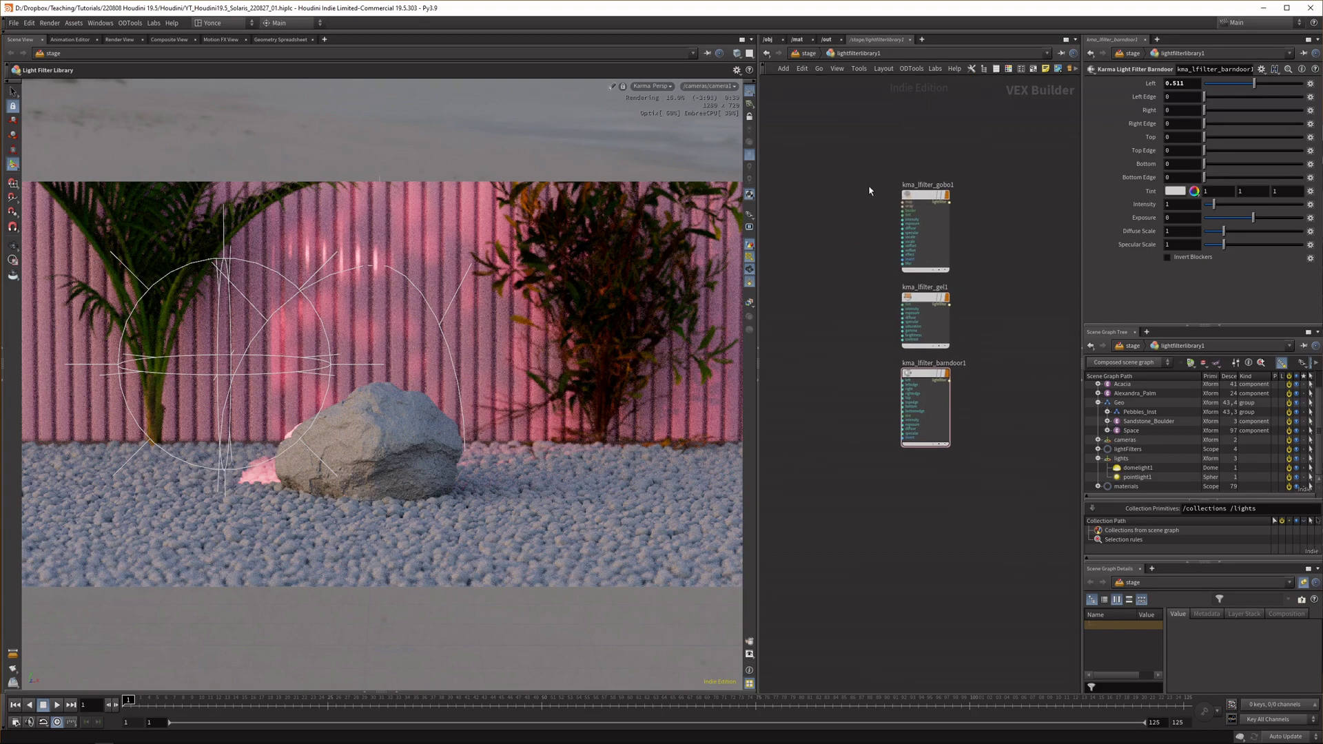